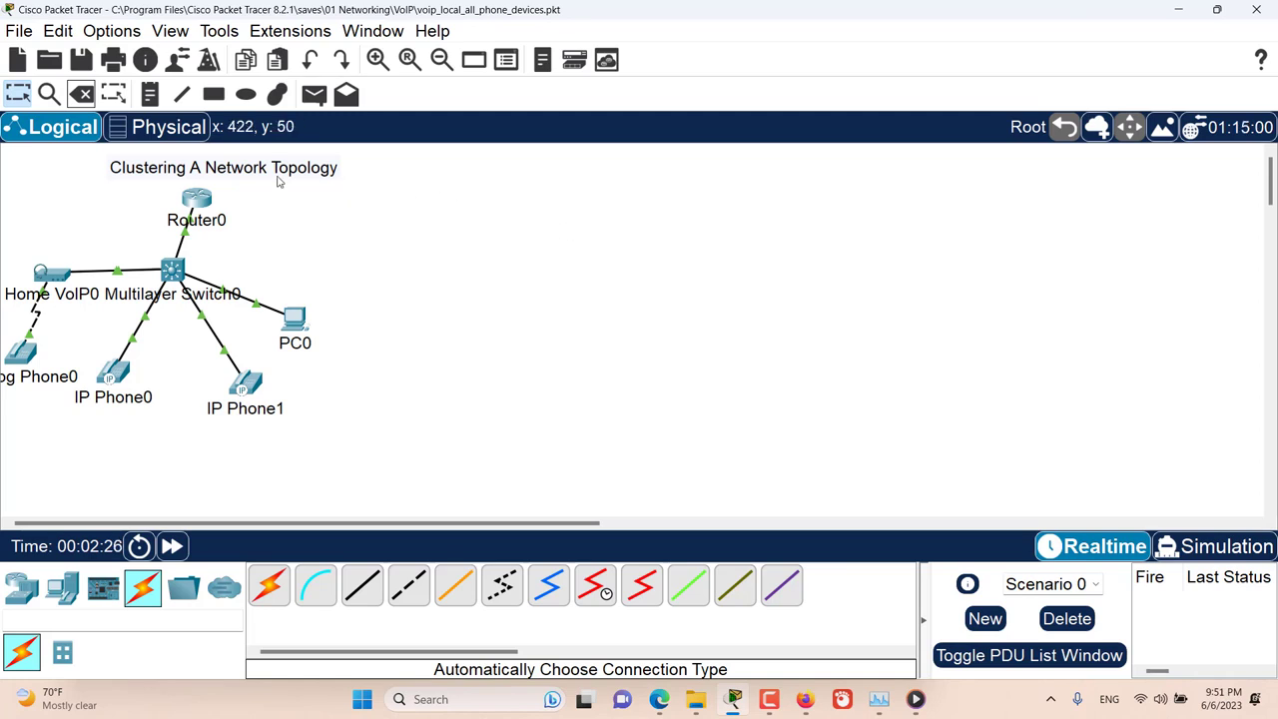
Step: Nudge the 'Clustering A Network Topology' note a few pixels upward
{"action": "left_click_drag", "start_coordinate": [256, 177], "coordinate": [255, 170]}
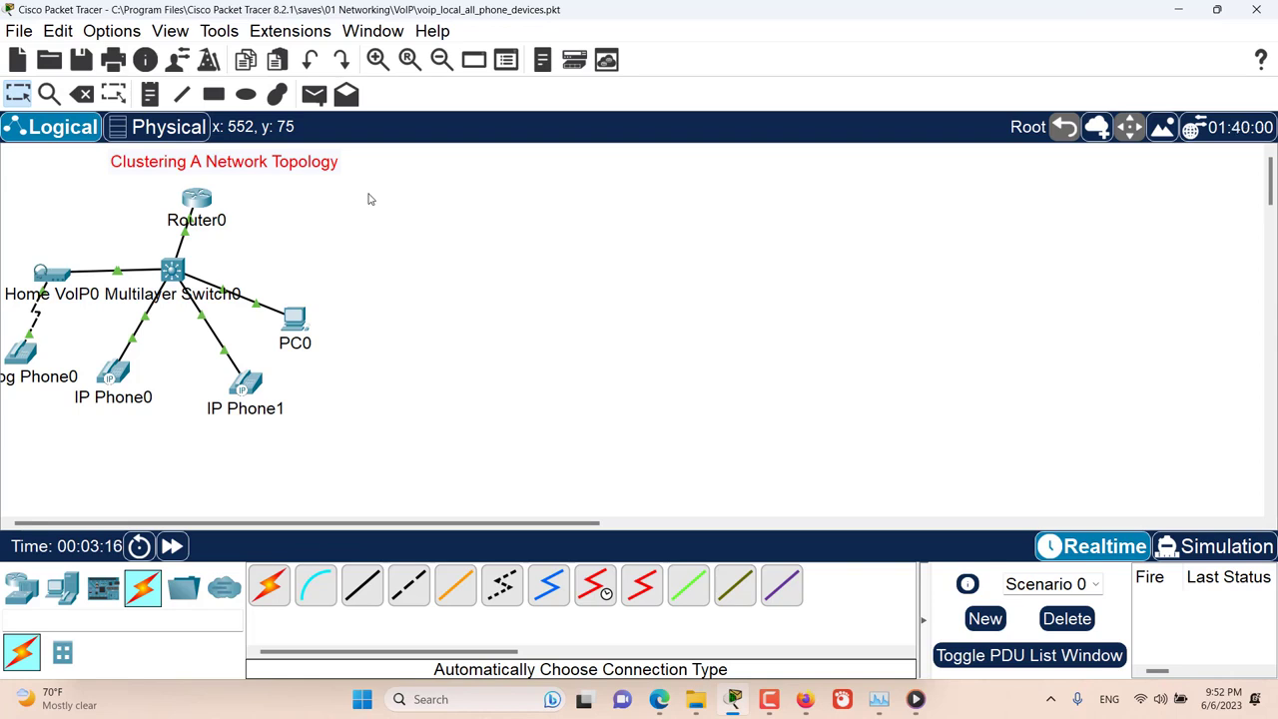
Step: Group the router, multilayer switch, phones and PC into Cluster0, then nudge the cloud up-right
{"action": "mouse_move", "coordinate": [368, 193]}
{"action": "left_mouse_down"}
{"action": "mouse_move", "coordinate": [202, 221]}
{"action": "mouse_move", "coordinate": [72, 395]}
{"action": "mouse_move", "coordinate": [8, 413]}
{"action": "left_mouse_up"}
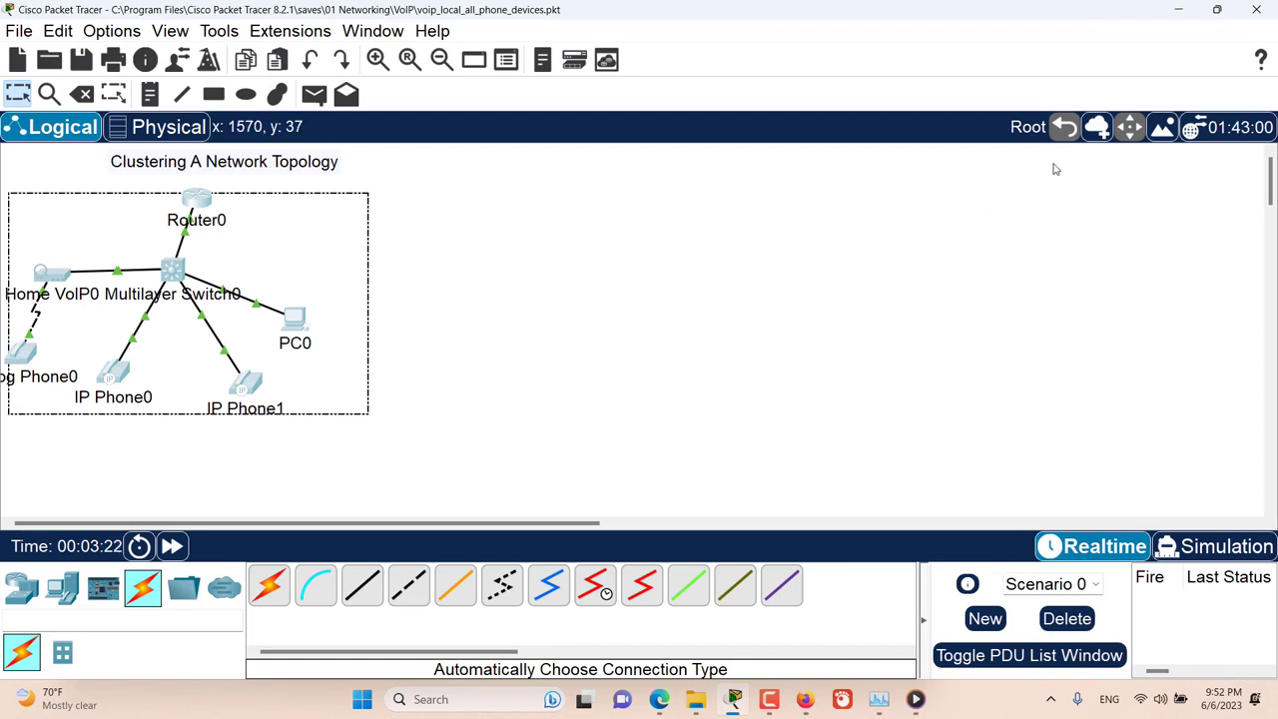
{"action": "left_click", "coordinate": [1096, 132]}
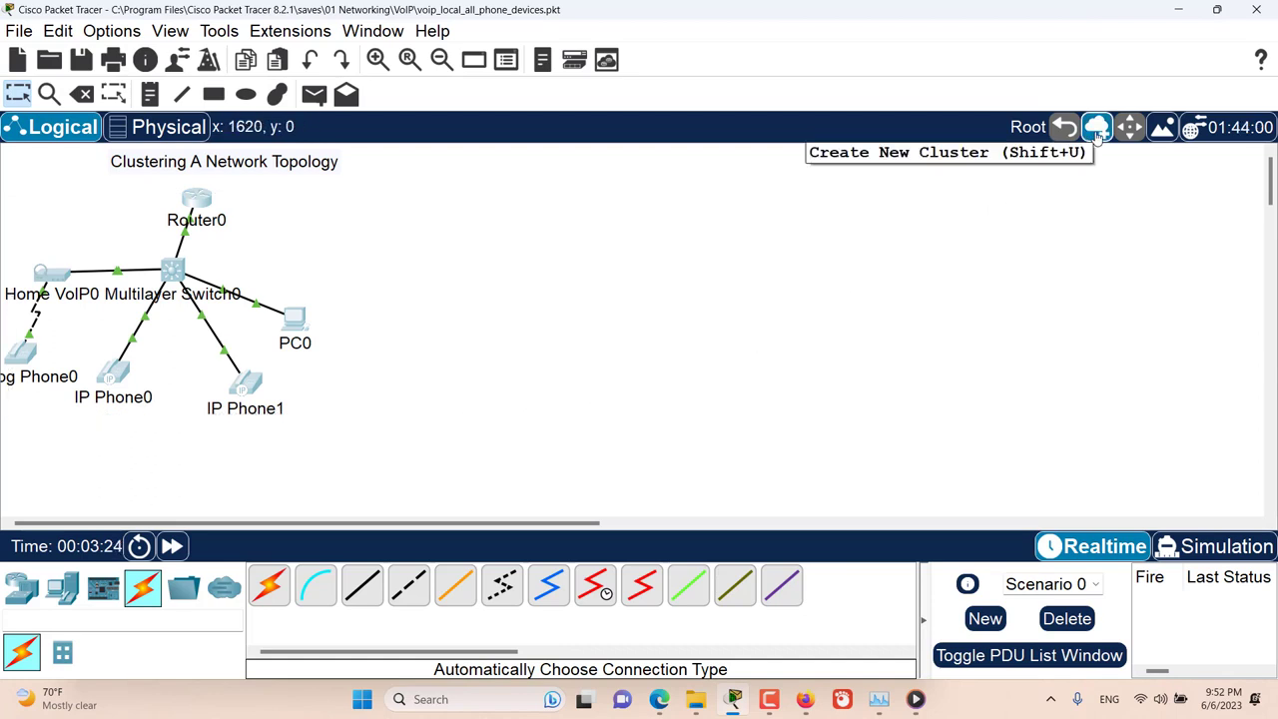
{"action": "left_click", "coordinate": [1096, 130]}
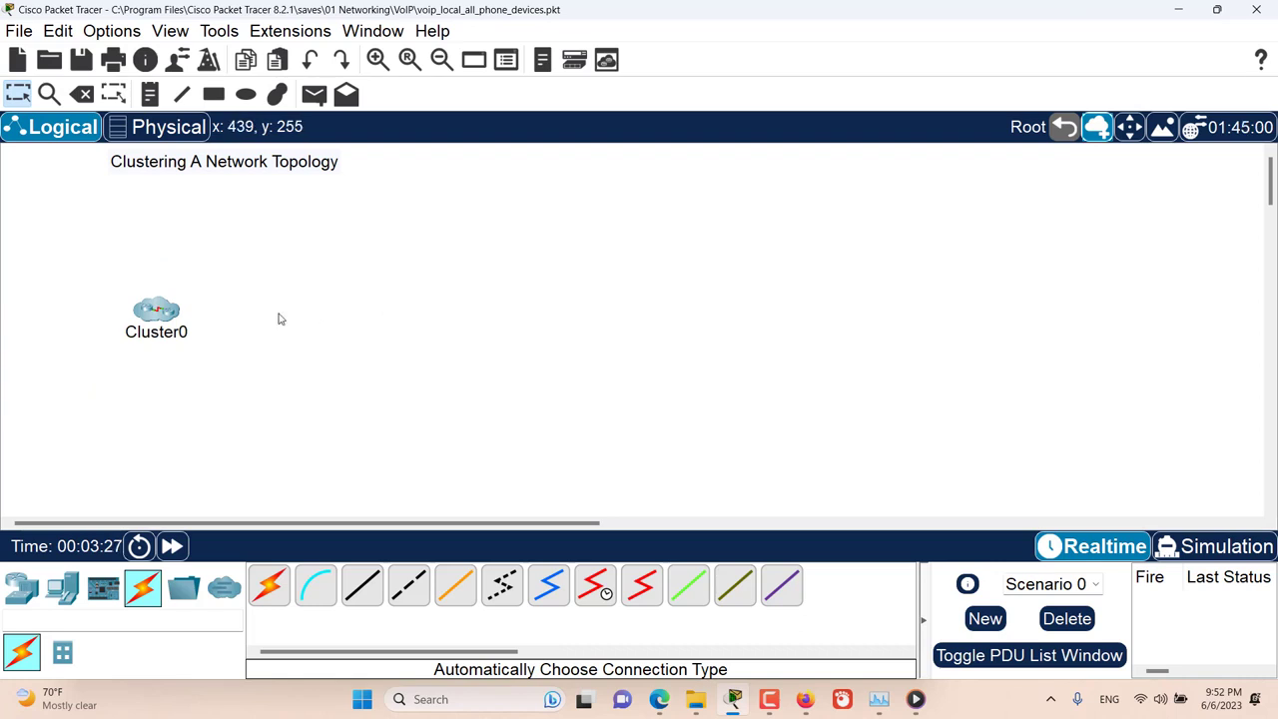
{"action": "left_click_drag", "start_coordinate": [160, 315], "coordinate": [168, 294]}
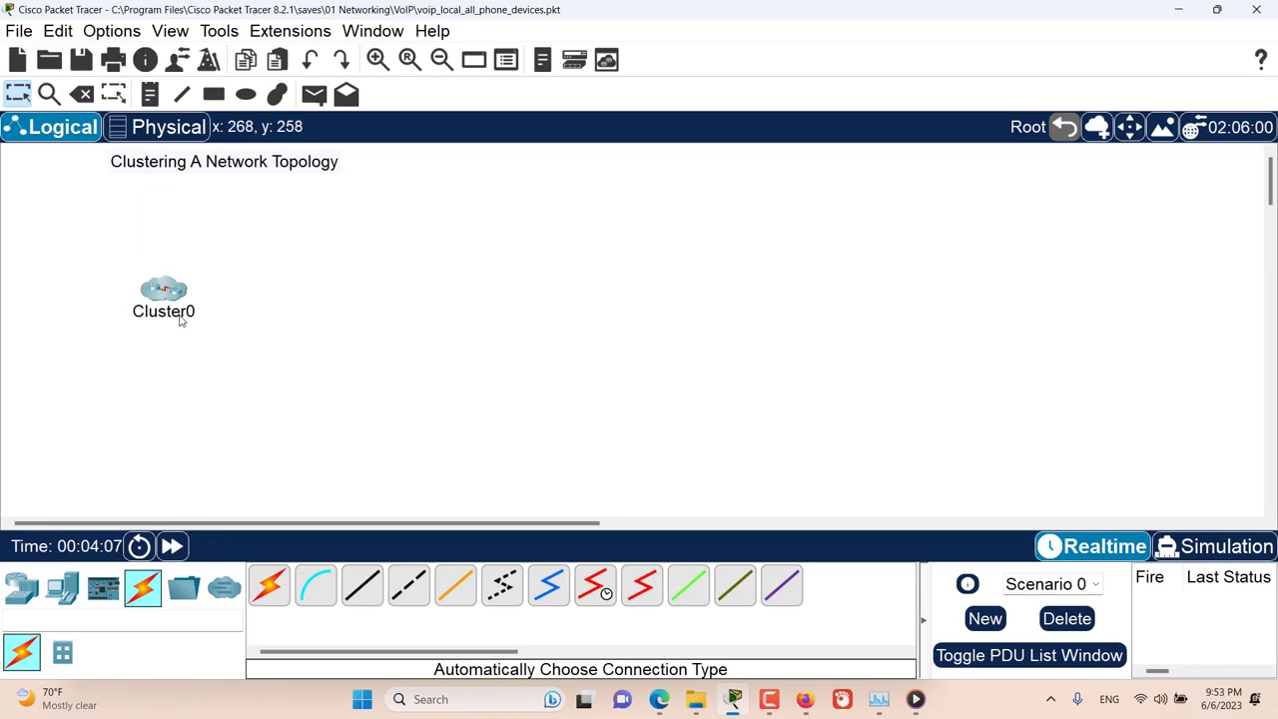
Step: Relabel Cluster0 as 'My office network' and move the cloud slightly up and right
{"action": "left_click", "coordinate": [181, 315]}
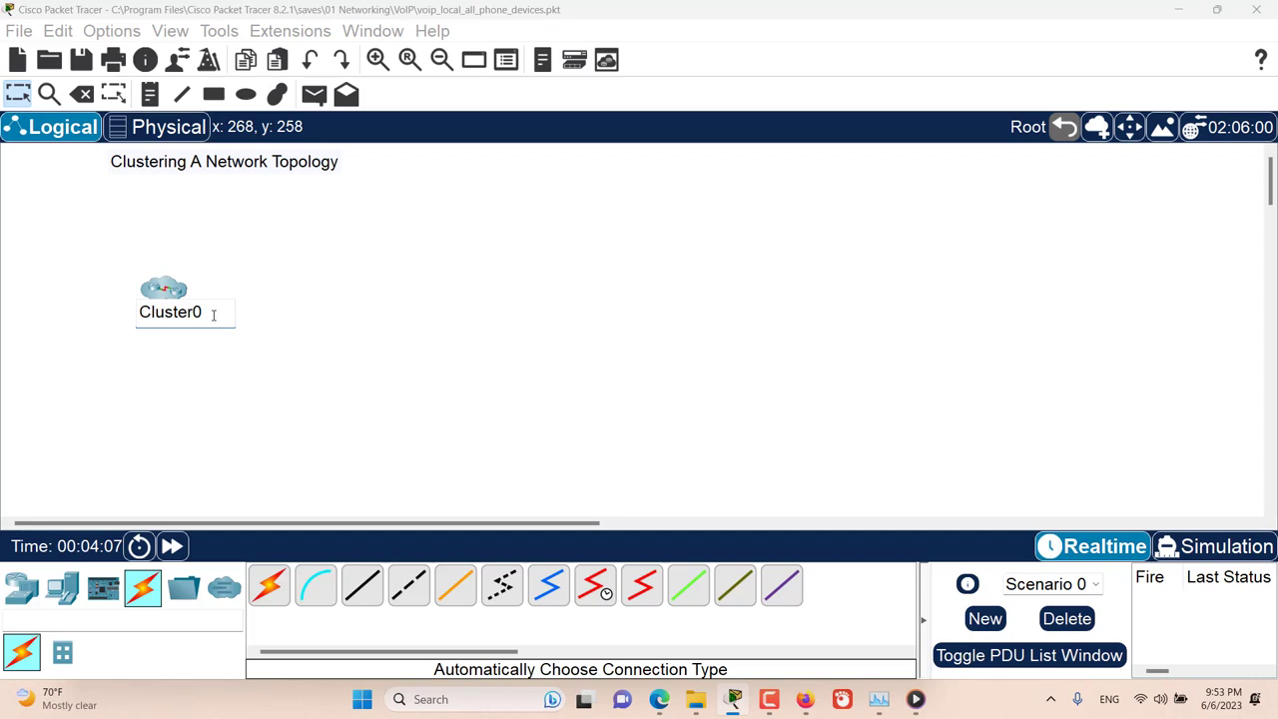
{"action": "left_click_drag", "start_coordinate": [212, 316], "coordinate": [137, 313]}
{"action": "type", "text": "M"}
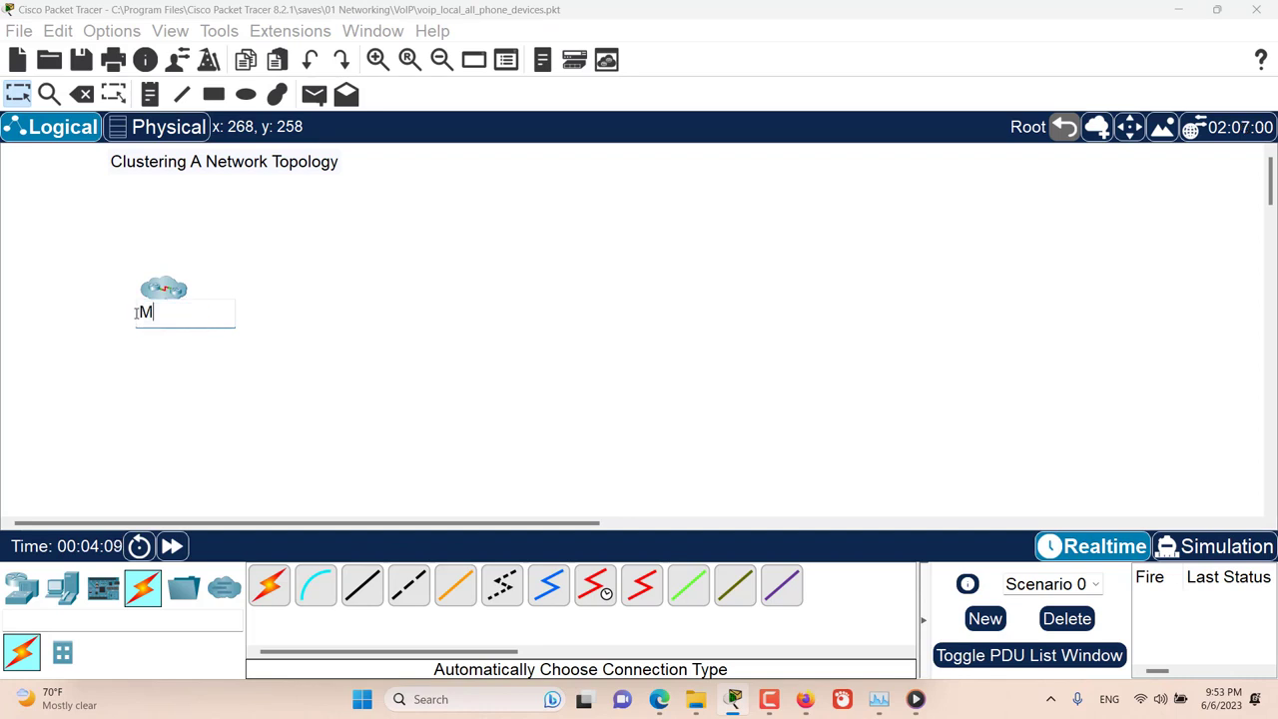
{"action": "type", "text": "y office "}
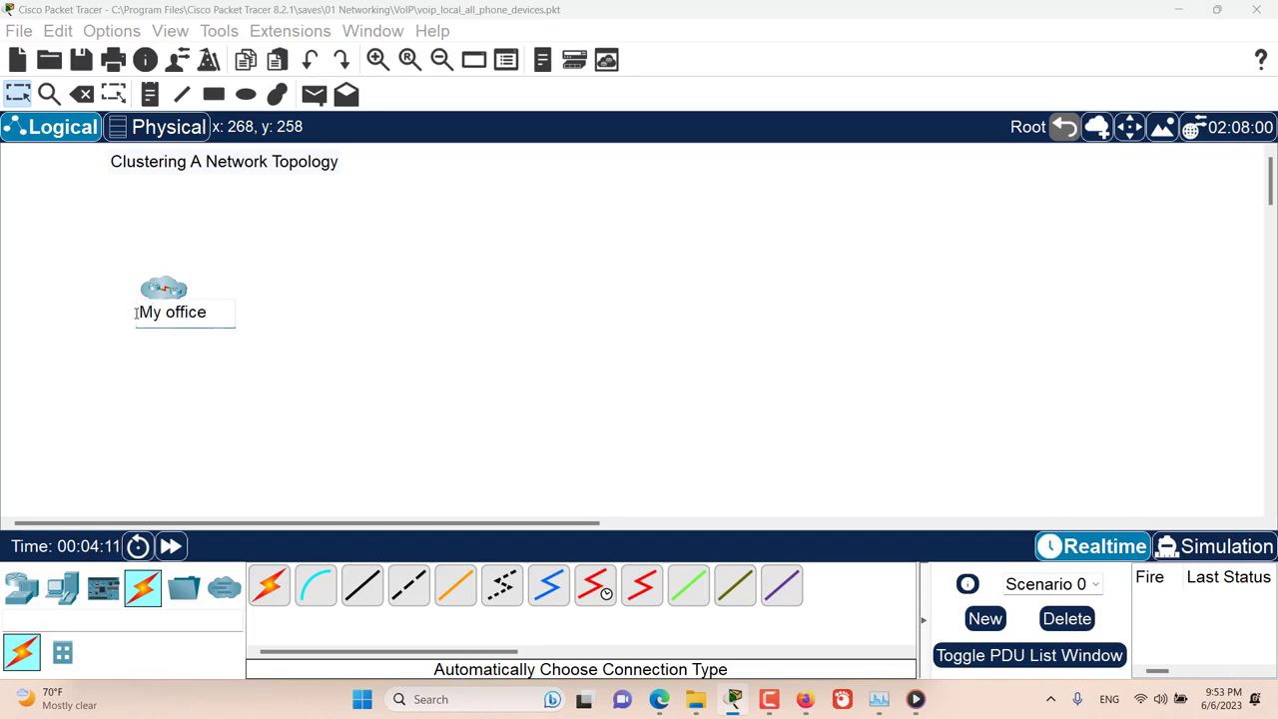
{"action": "type", "text": "network"}
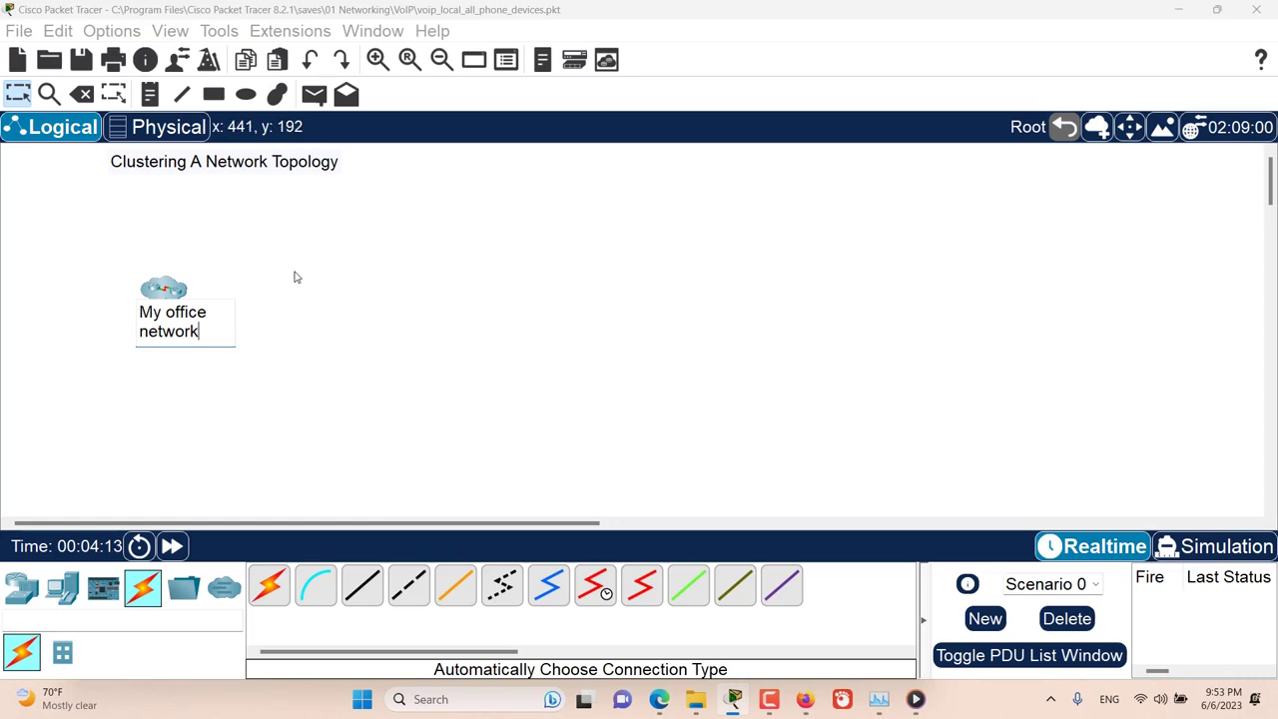
{"action": "left_click", "coordinate": [309, 260]}
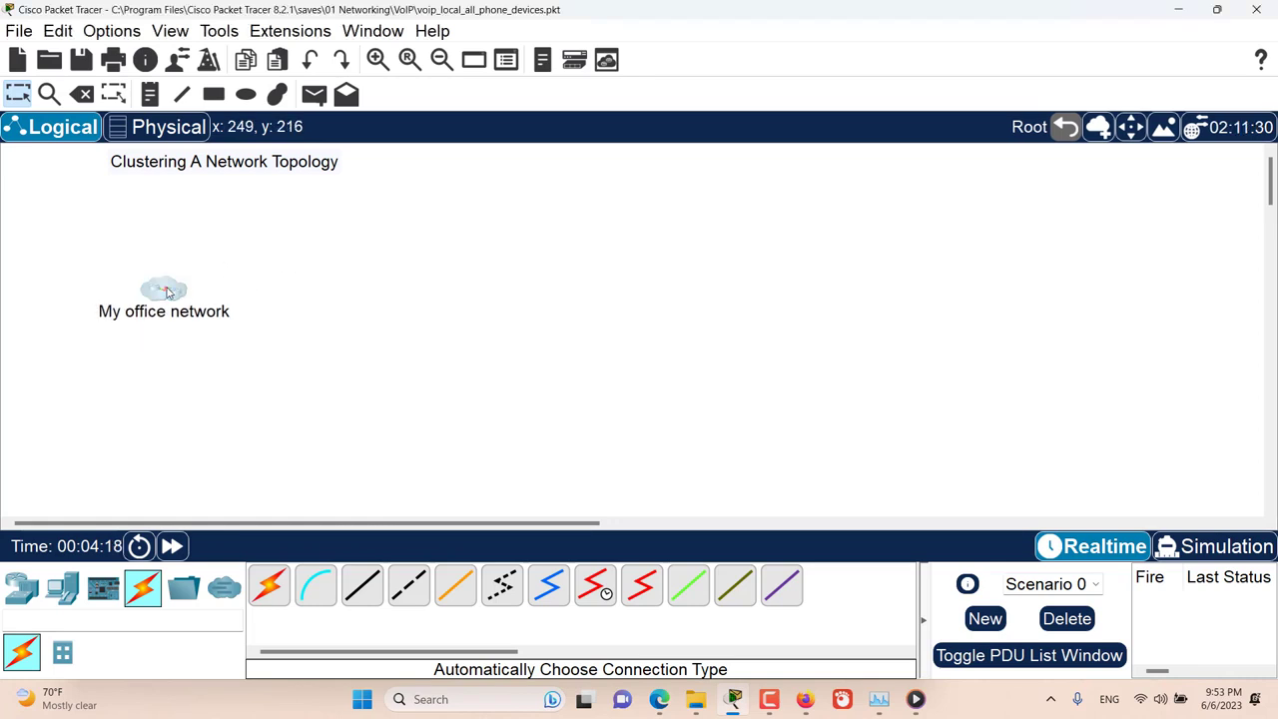
{"action": "left_click_drag", "start_coordinate": [164, 294], "coordinate": [149, 271]}
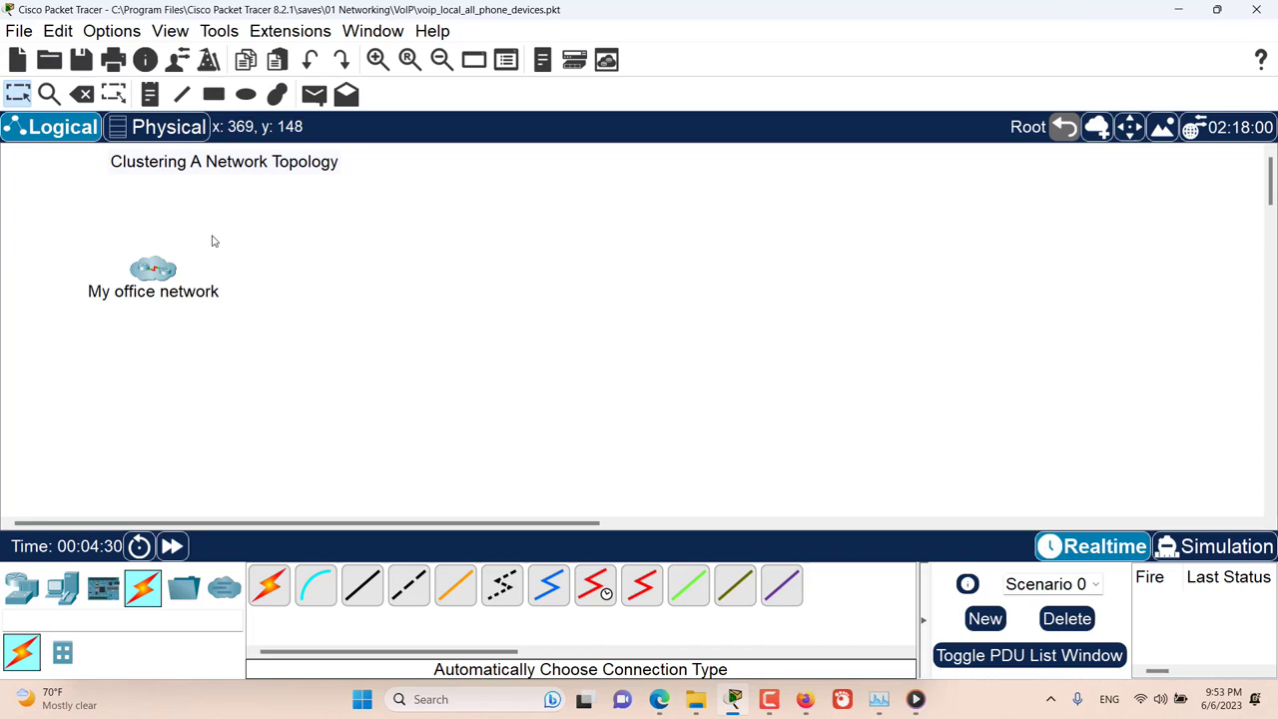
Step: Uncluster 'My office network' with the Delete tool, keeping its devices, then return to Select
{"action": "left_click", "coordinate": [82, 95]}
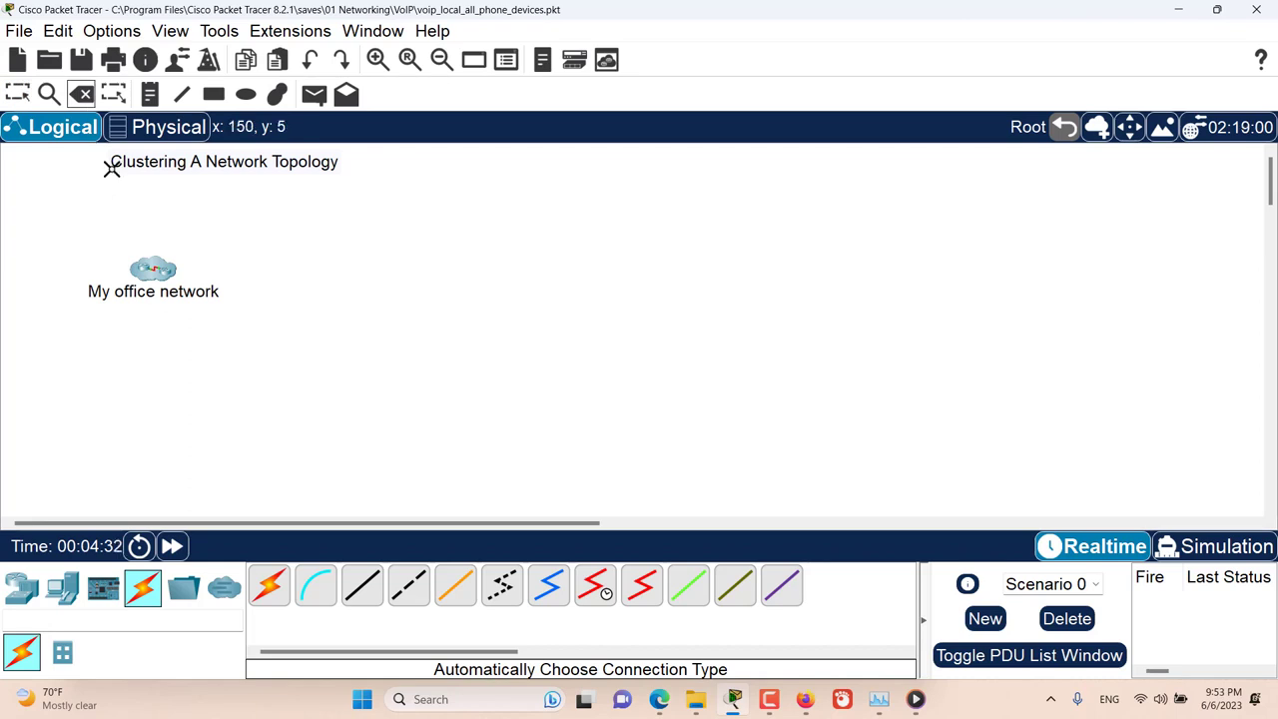
{"action": "left_click", "coordinate": [152, 271]}
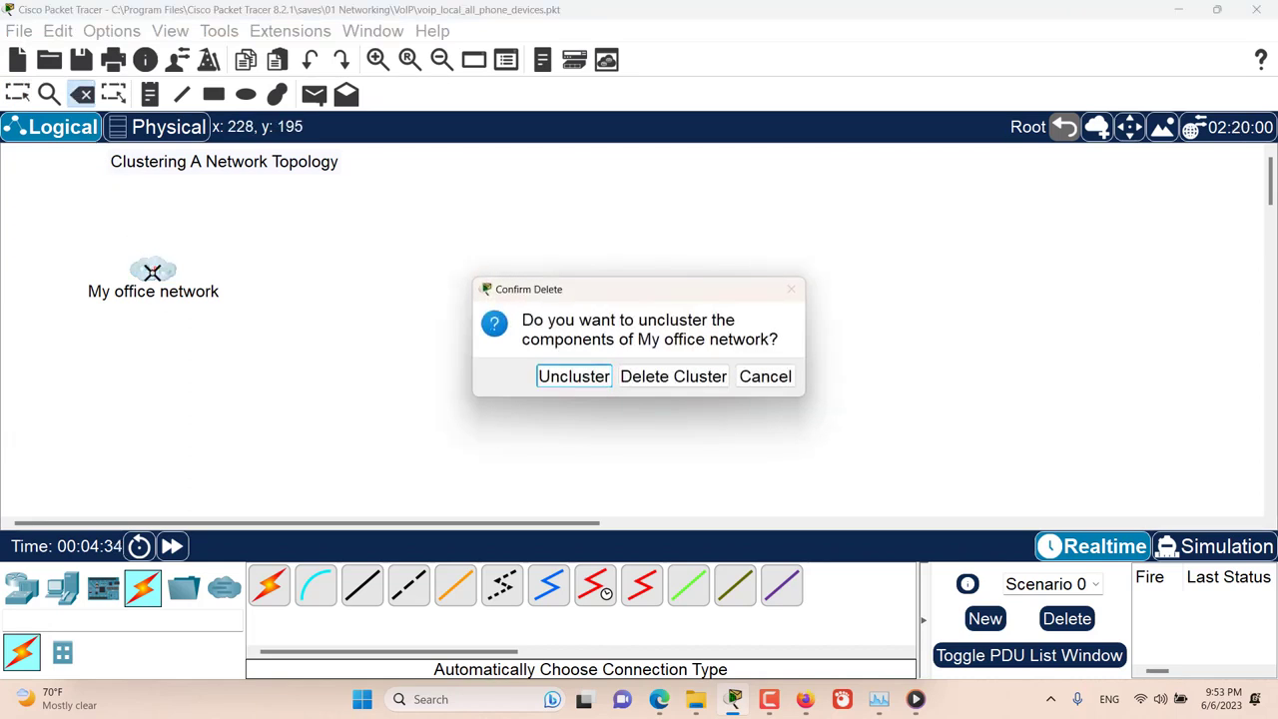
{"action": "left_click_drag", "start_coordinate": [580, 298], "coordinate": [519, 267]}
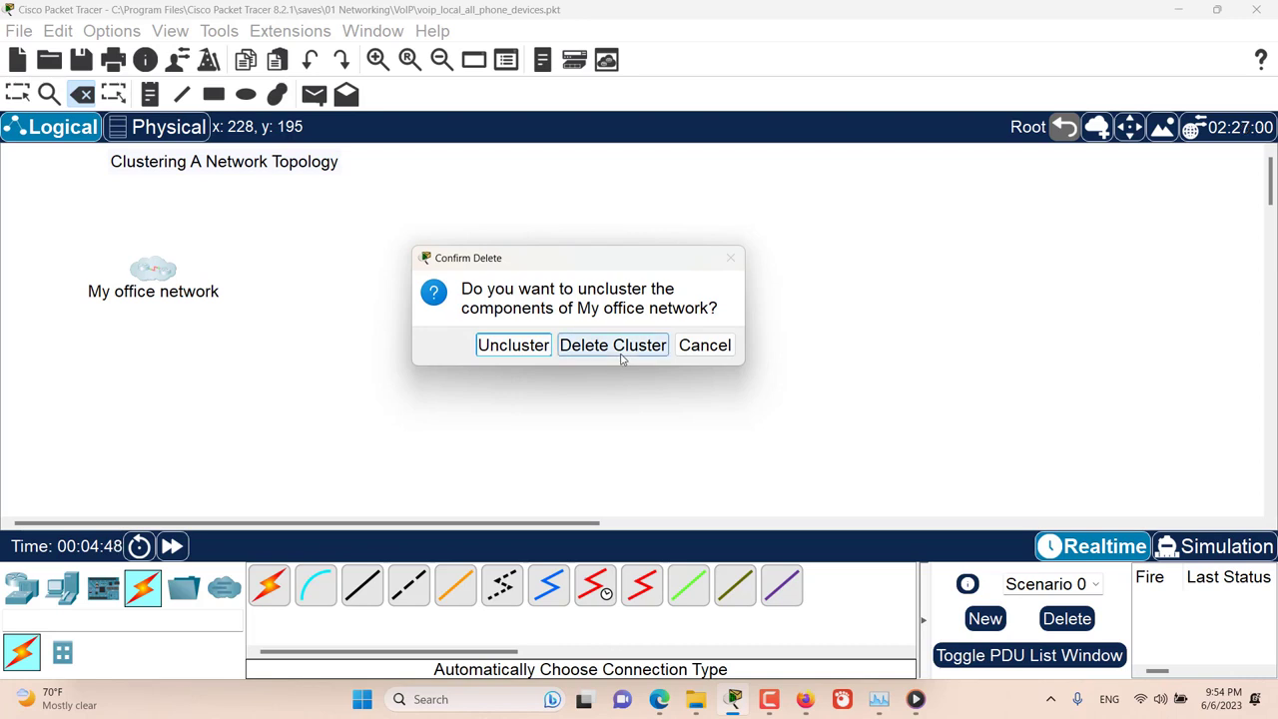
{"action": "left_click", "coordinate": [509, 346]}
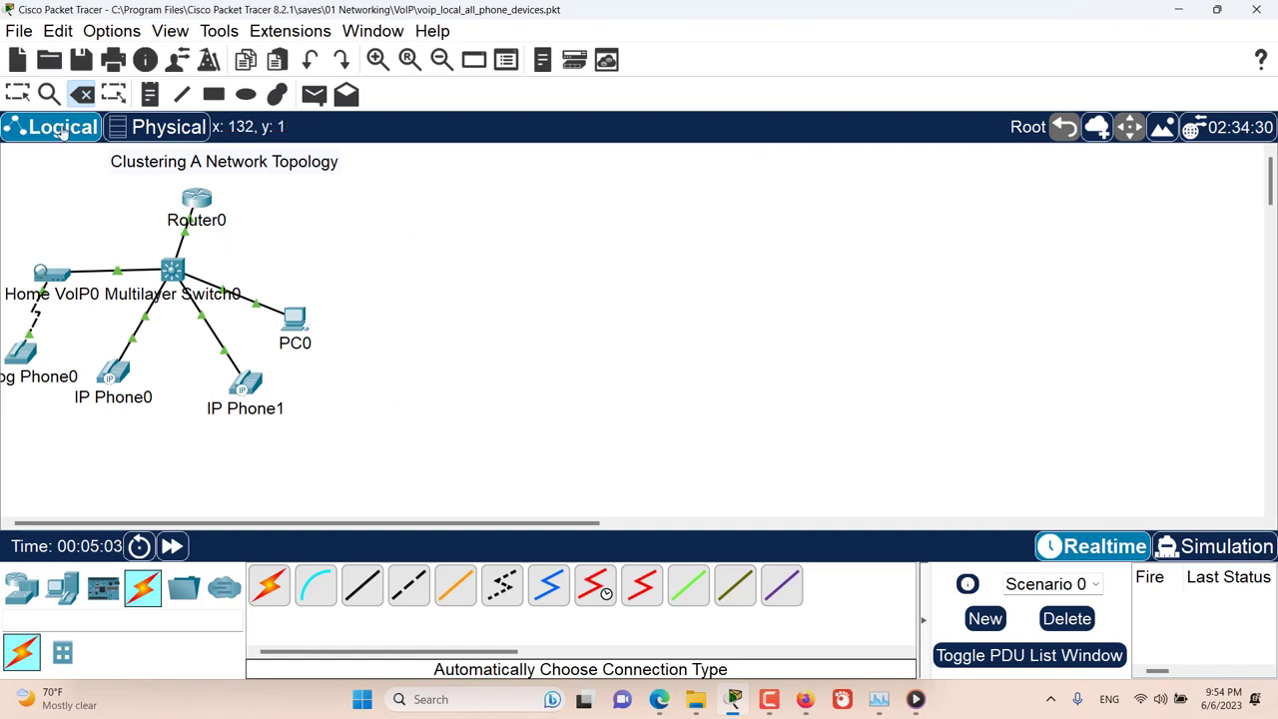
{"action": "key", "text": "Escape"}
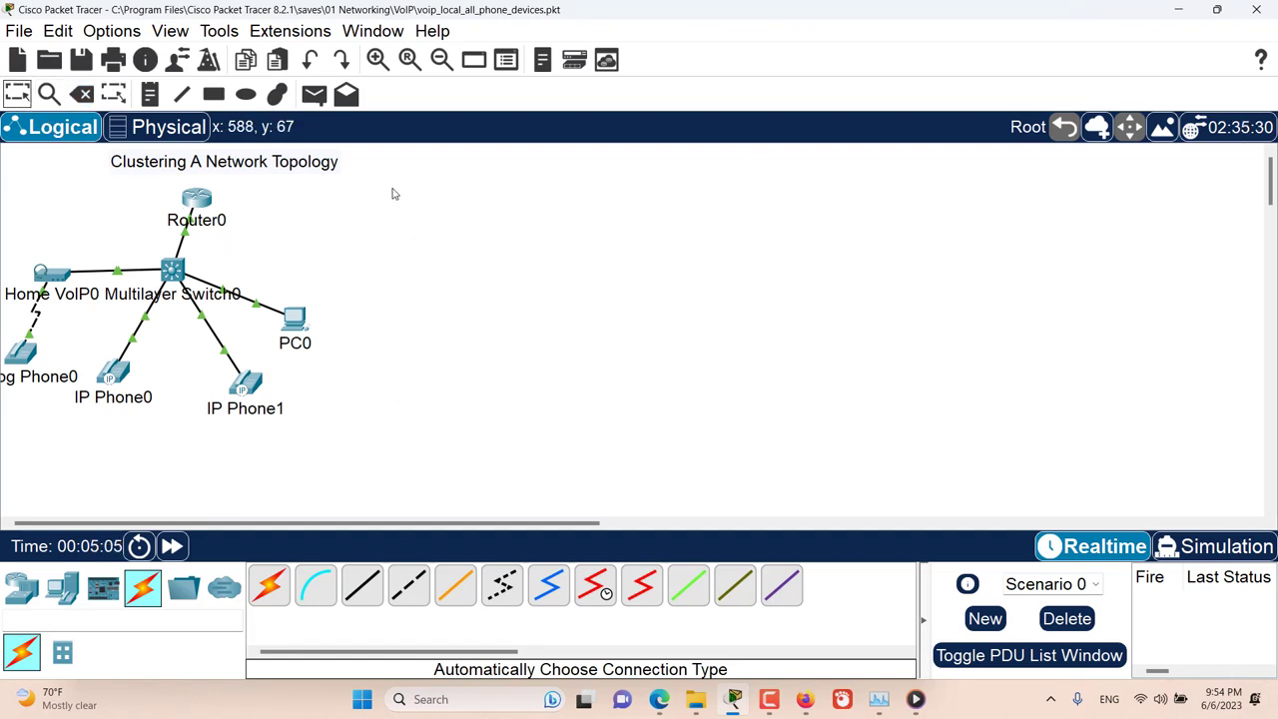
Step: Cluster all devices again, name the new cluster 'My home network' and move it higher
{"action": "left_click_drag", "start_coordinate": [392, 194], "coordinate": [22, 400]}
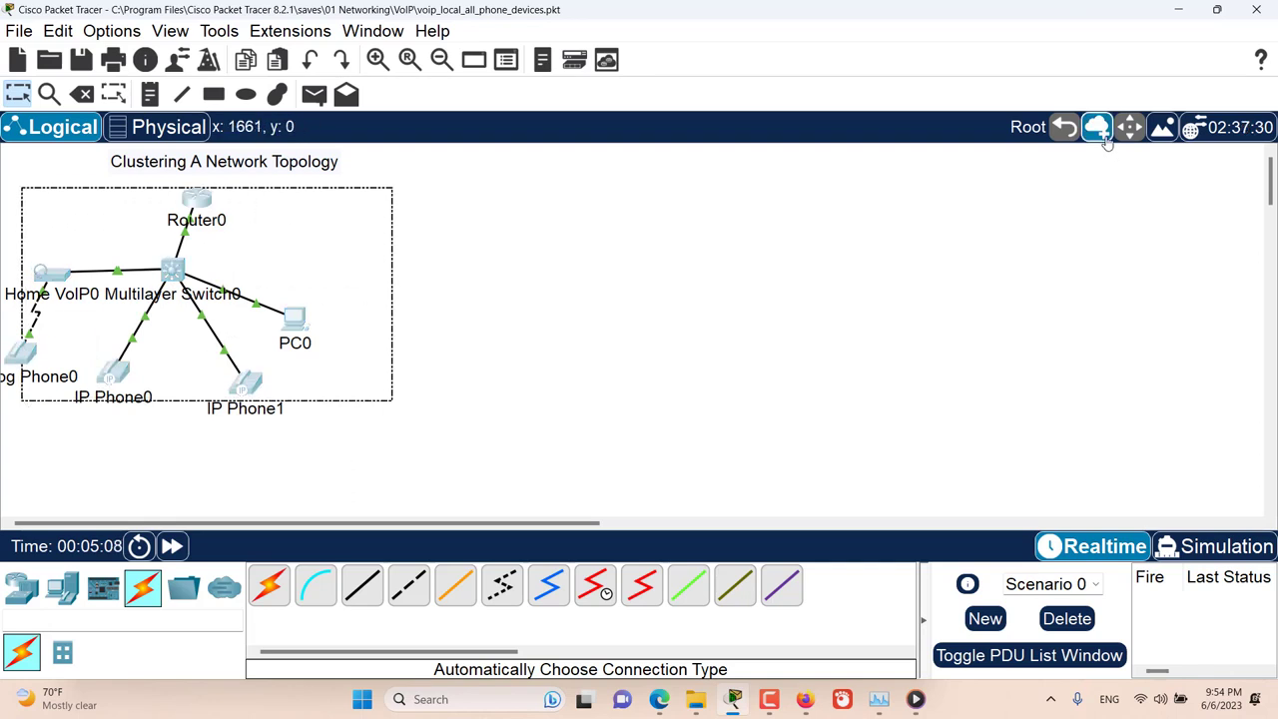
{"action": "left_click", "coordinate": [1097, 127]}
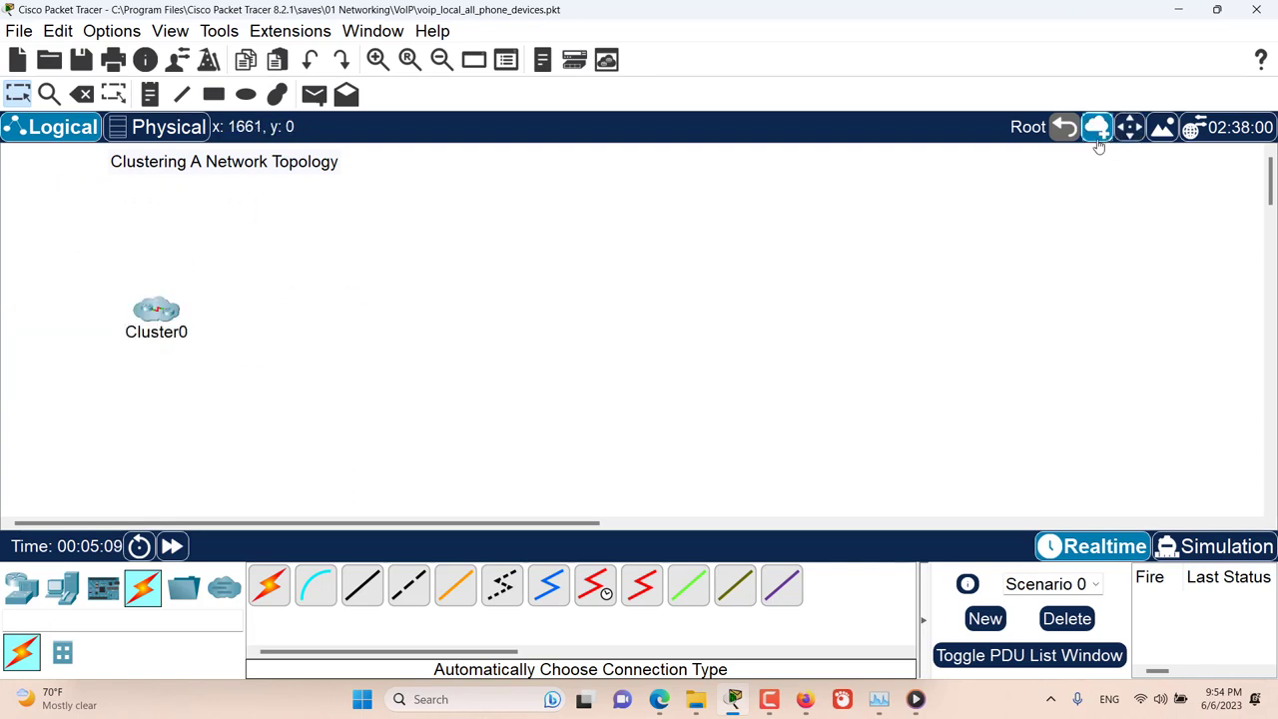
{"action": "left_click", "coordinate": [160, 335]}
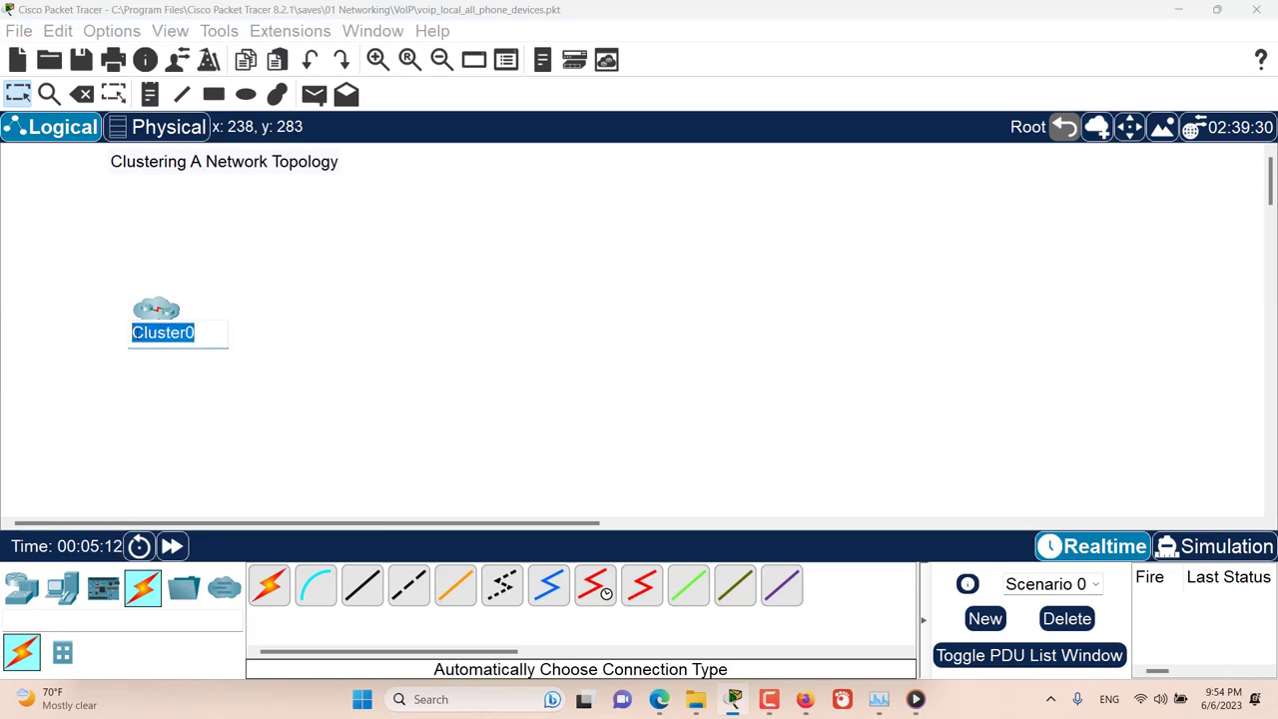
{"action": "type", "text": "M"}
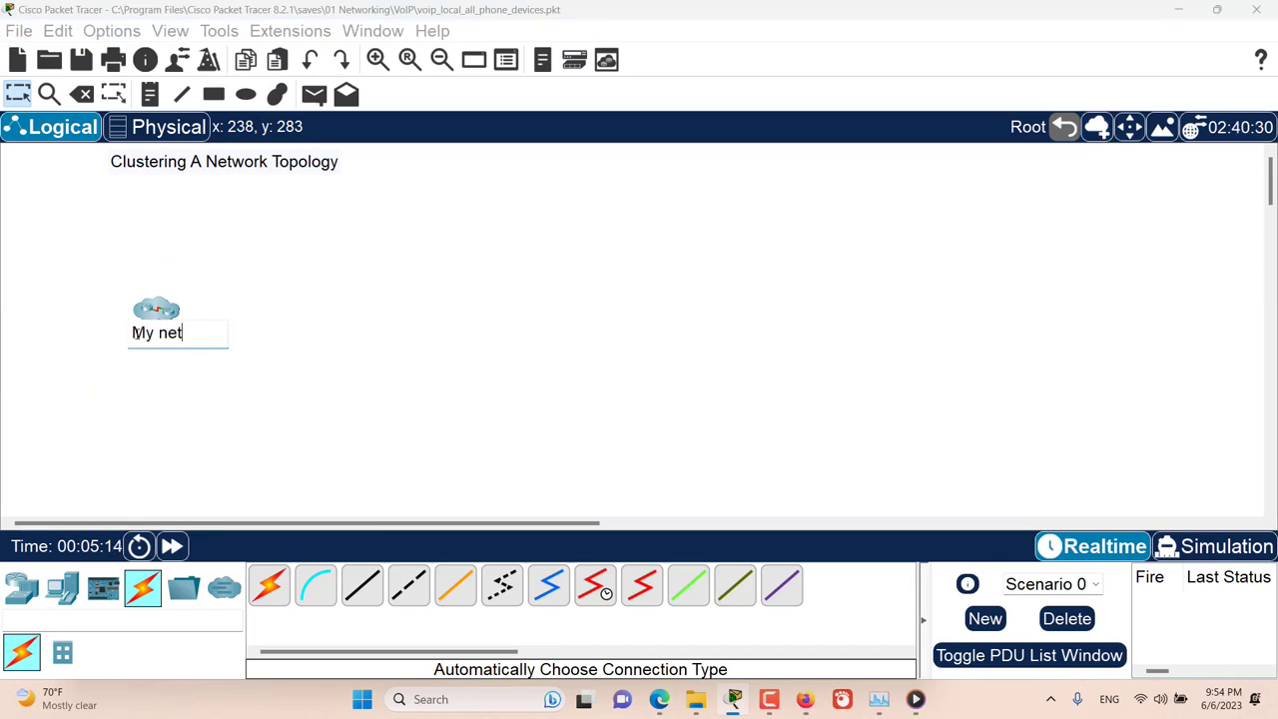
{"action": "type", "text": "y ho"}
{"action": "key", "text": "BackSpace"}
{"action": "key", "text": "BackSpace"}
{"action": "type", "text": "me net"}
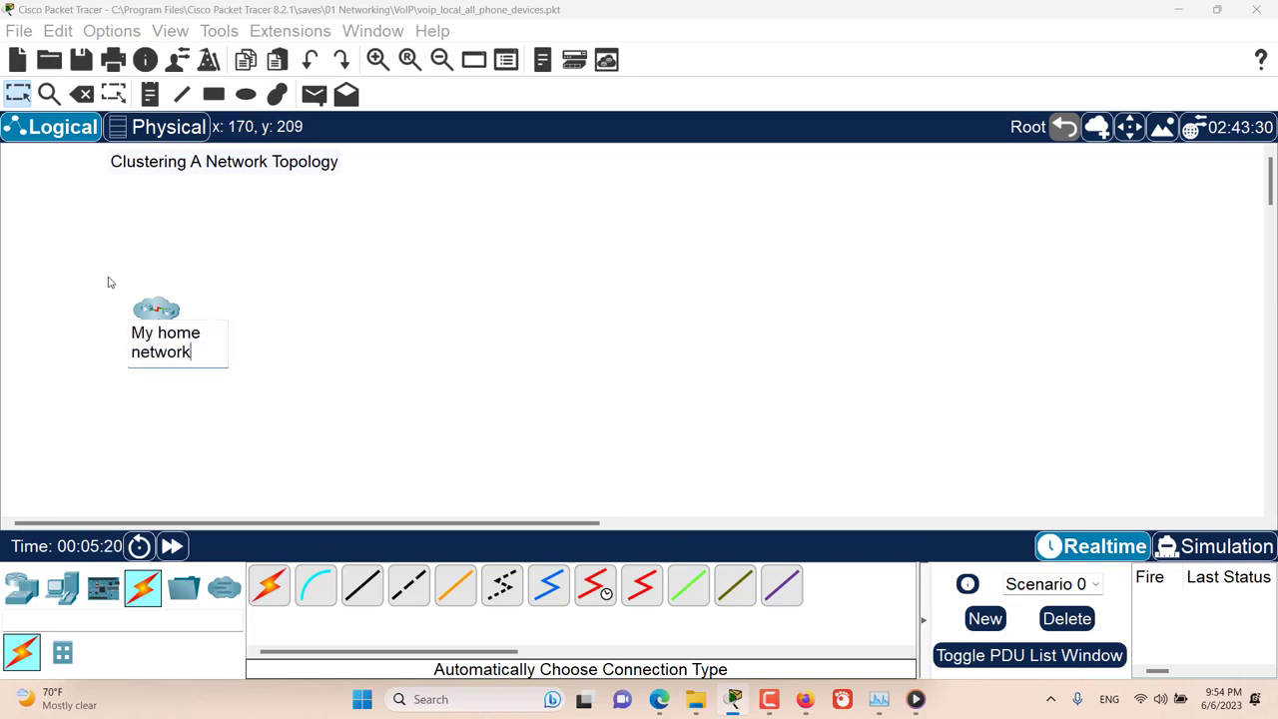
{"action": "left_click", "coordinate": [17, 94]}
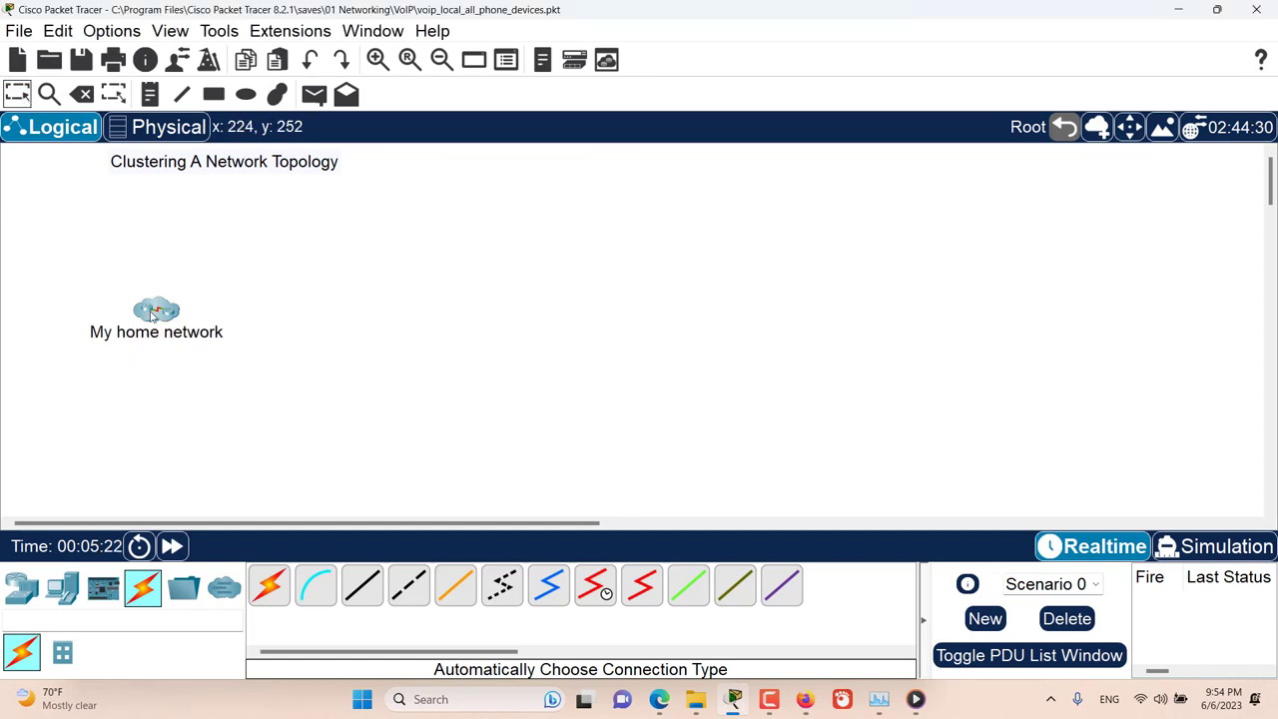
{"action": "left_click_drag", "start_coordinate": [153, 319], "coordinate": [152, 246]}
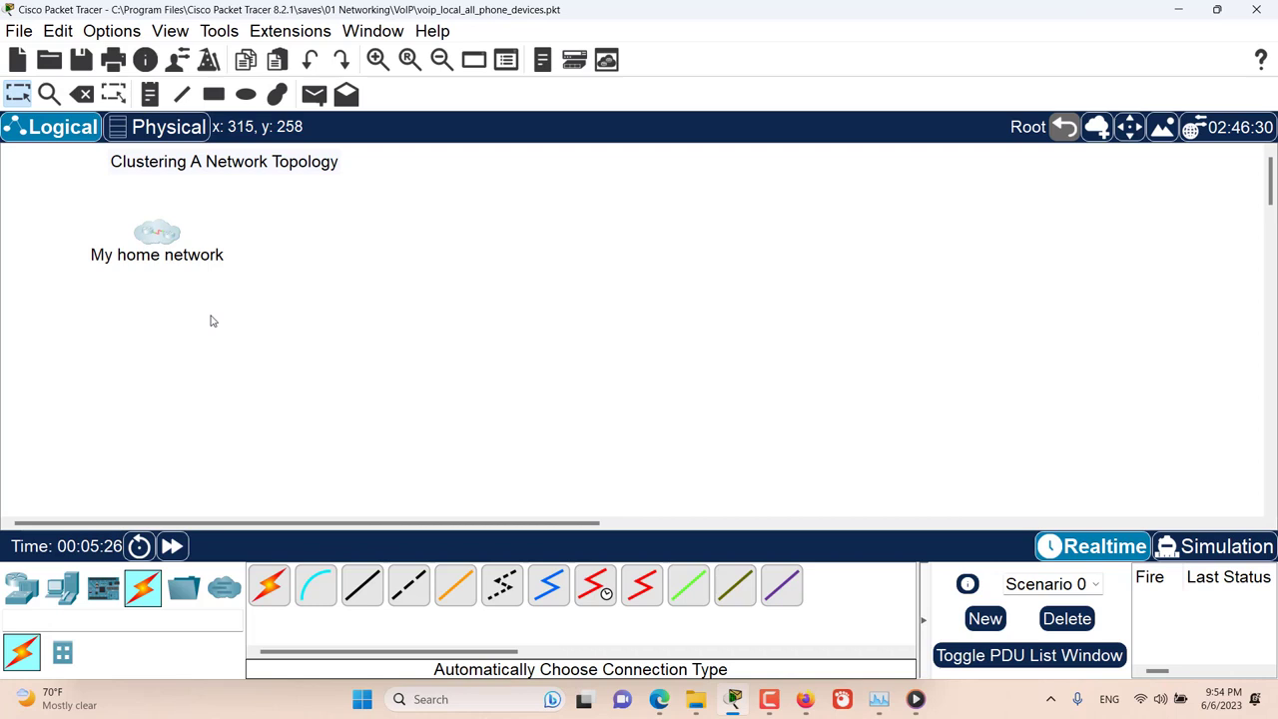
Step: Place a 4331 router below the cluster and rename Router1 to 'My office router'
{"action": "left_click", "coordinate": [21, 587]}
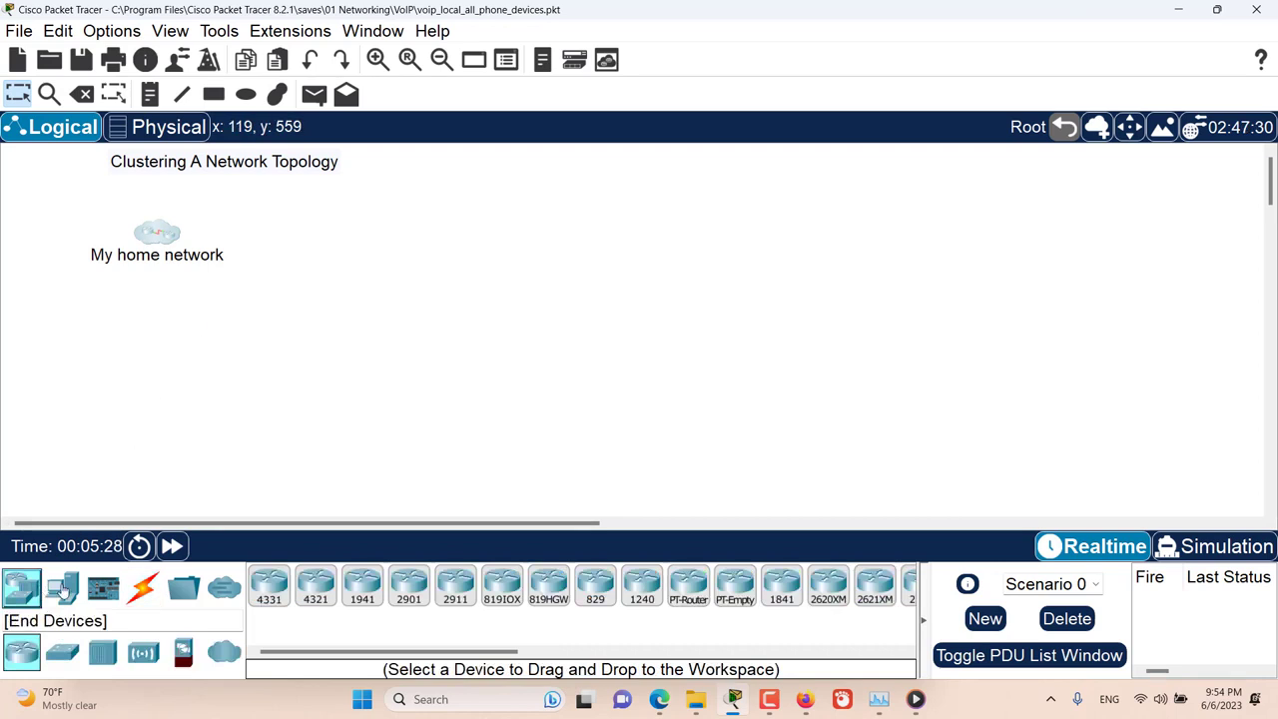
{"action": "left_click_drag", "start_coordinate": [269, 588], "coordinate": [162, 413]}
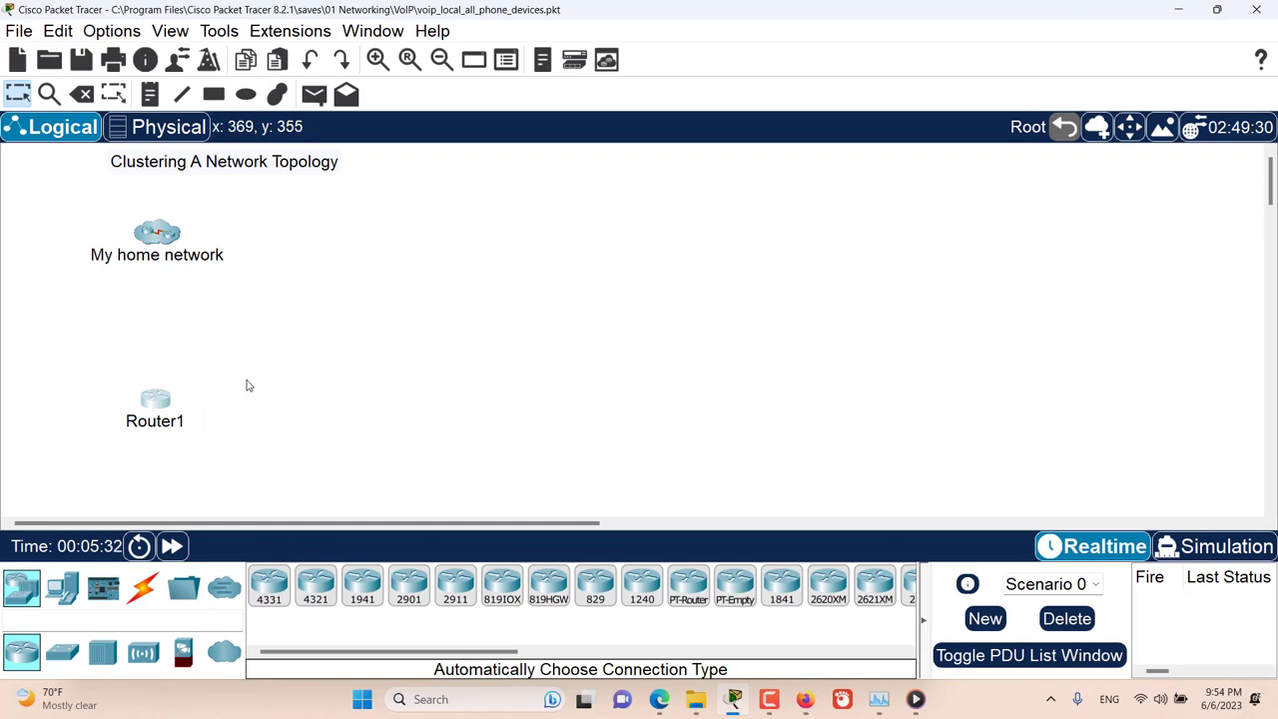
{"action": "left_click", "coordinate": [203, 422]}
{"action": "left_click", "coordinate": [202, 423]}
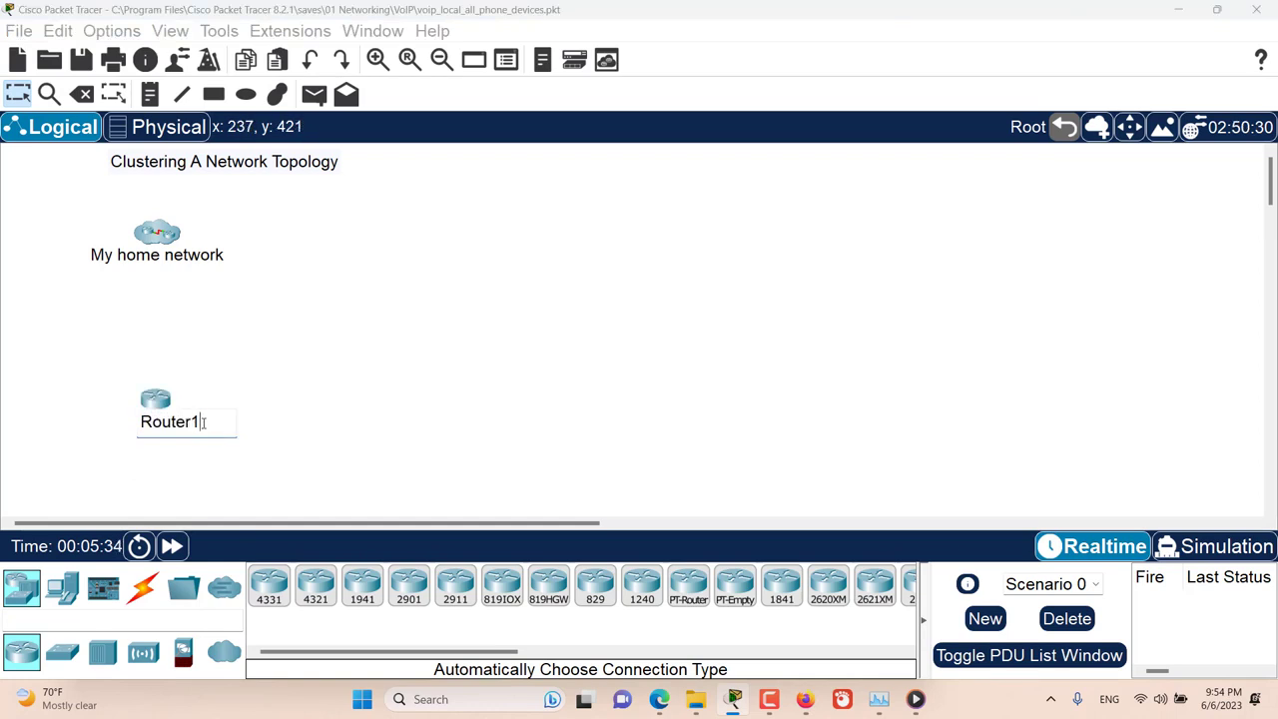
{"action": "left_click_drag", "start_coordinate": [203, 422], "coordinate": [134, 423]}
{"action": "type", "text": "My office rou"}
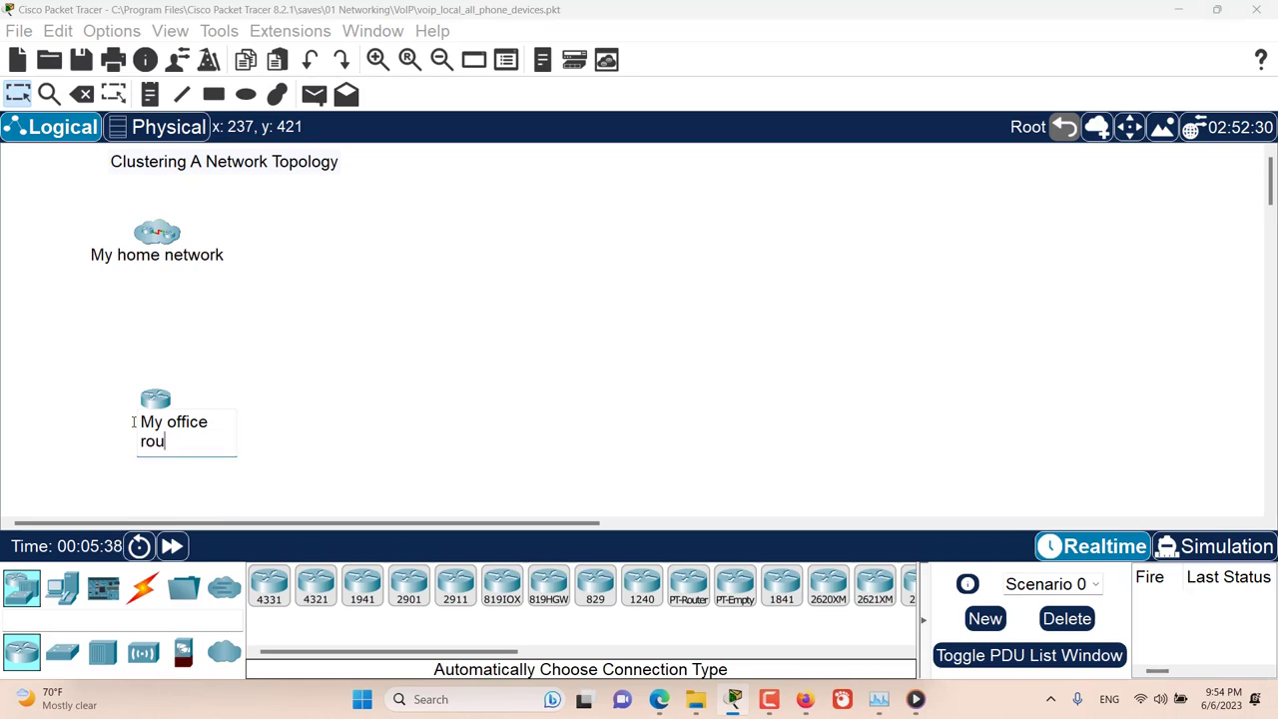
{"action": "type", "text": "ter"}
{"action": "left_click", "coordinate": [100, 370]}
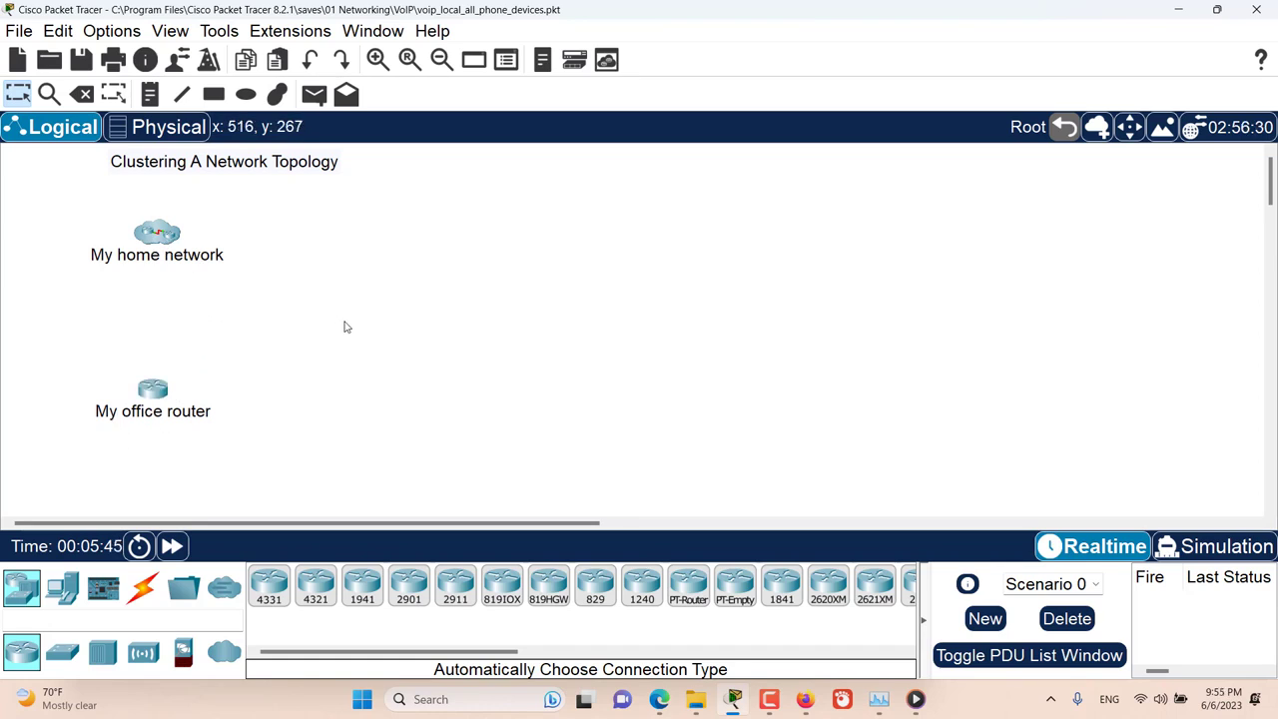
{"action": "left_click", "coordinate": [146, 587]}
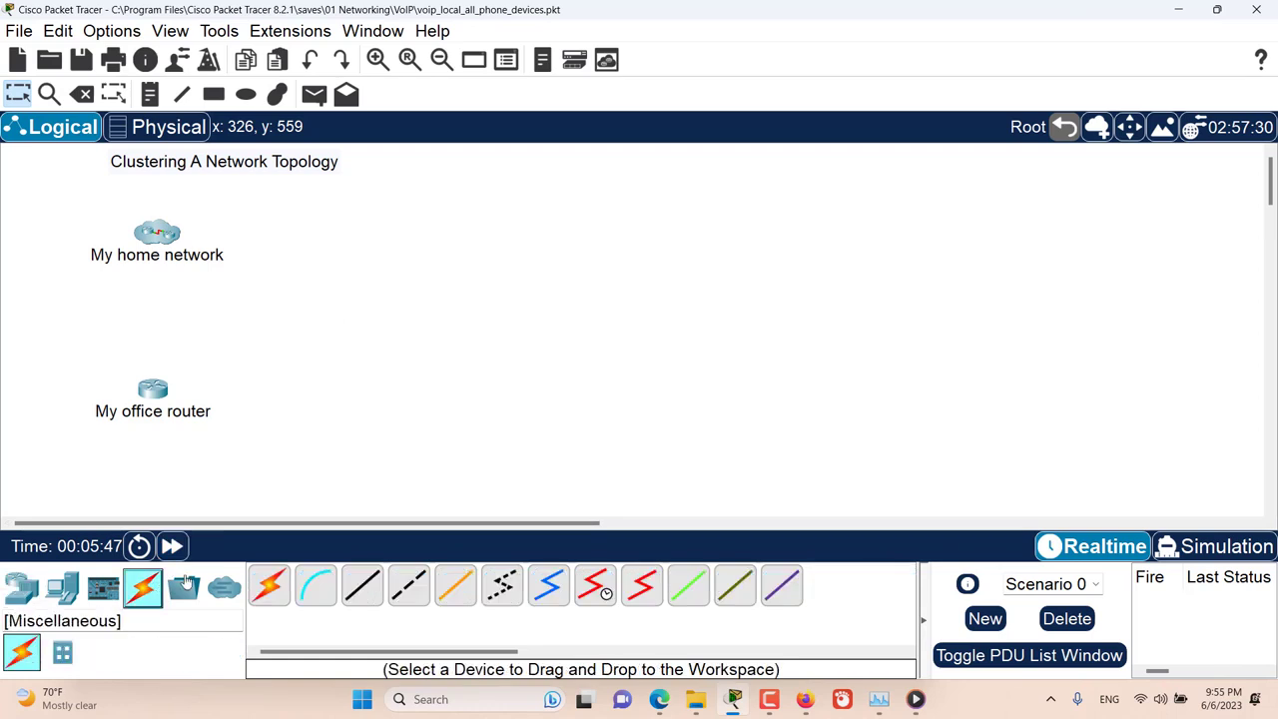
{"action": "left_click", "coordinate": [269, 587]}
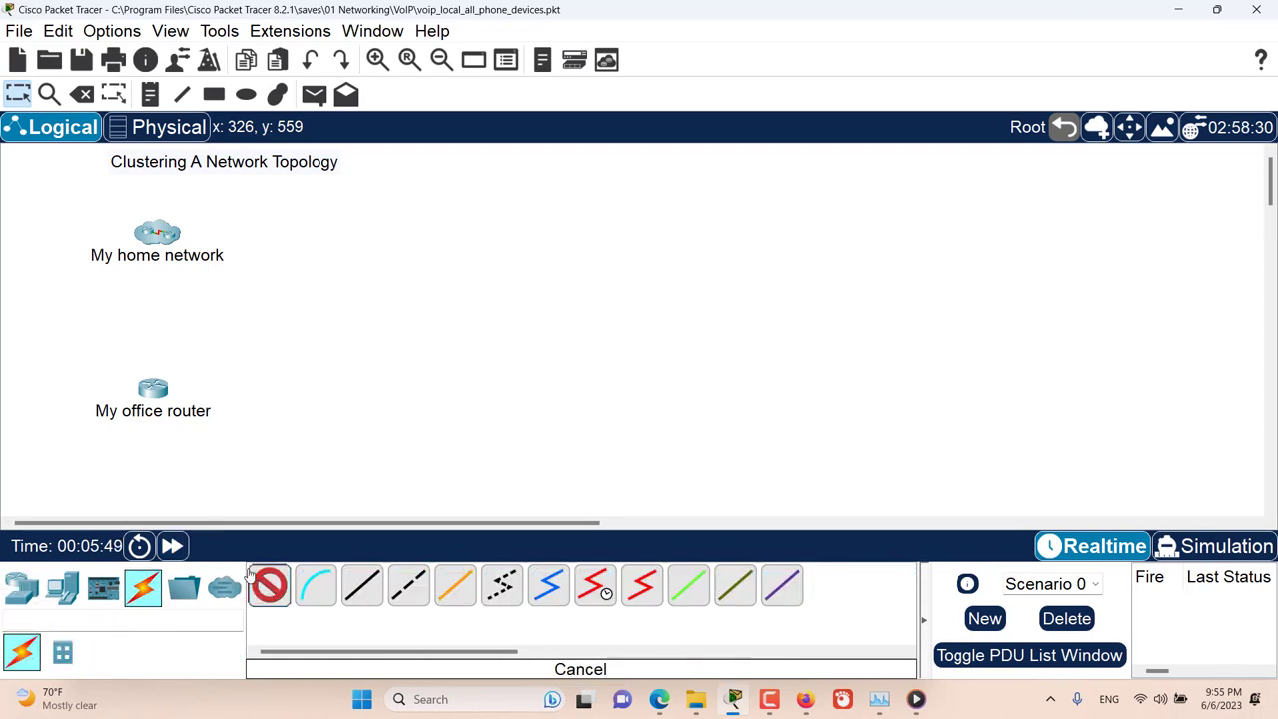
{"action": "left_click", "coordinate": [155, 389]}
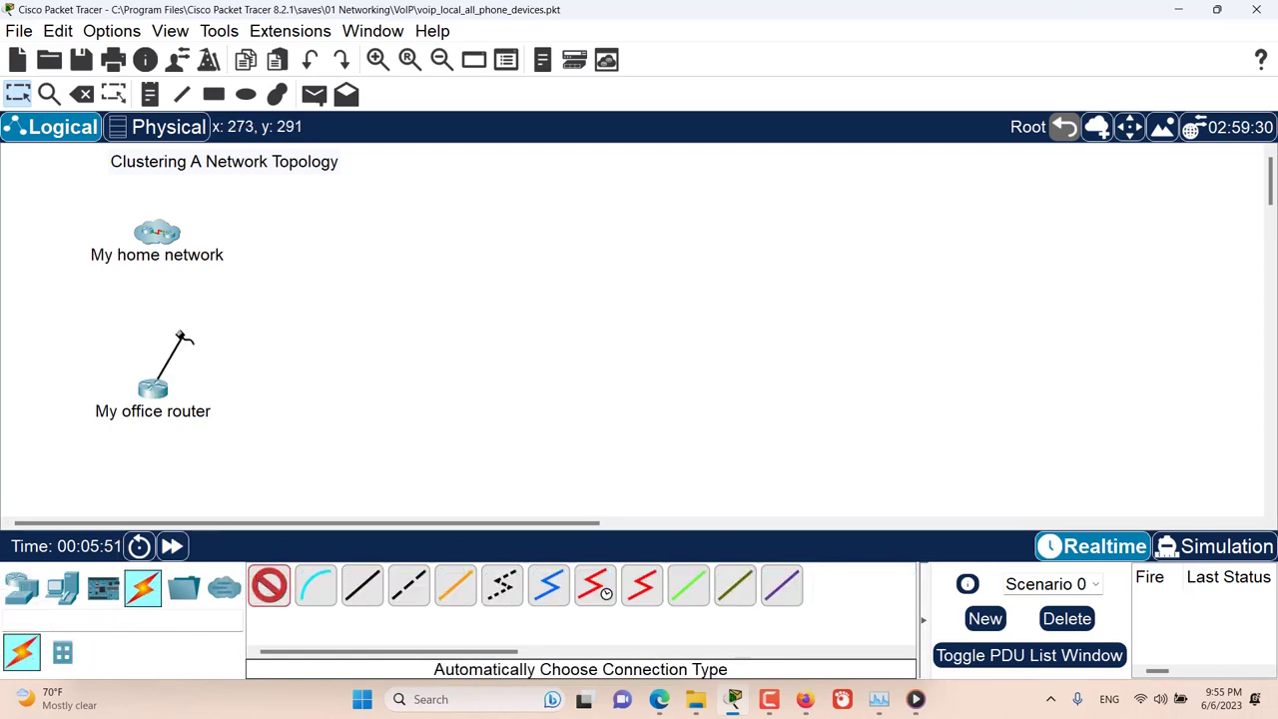
{"action": "left_click", "coordinate": [158, 236]}
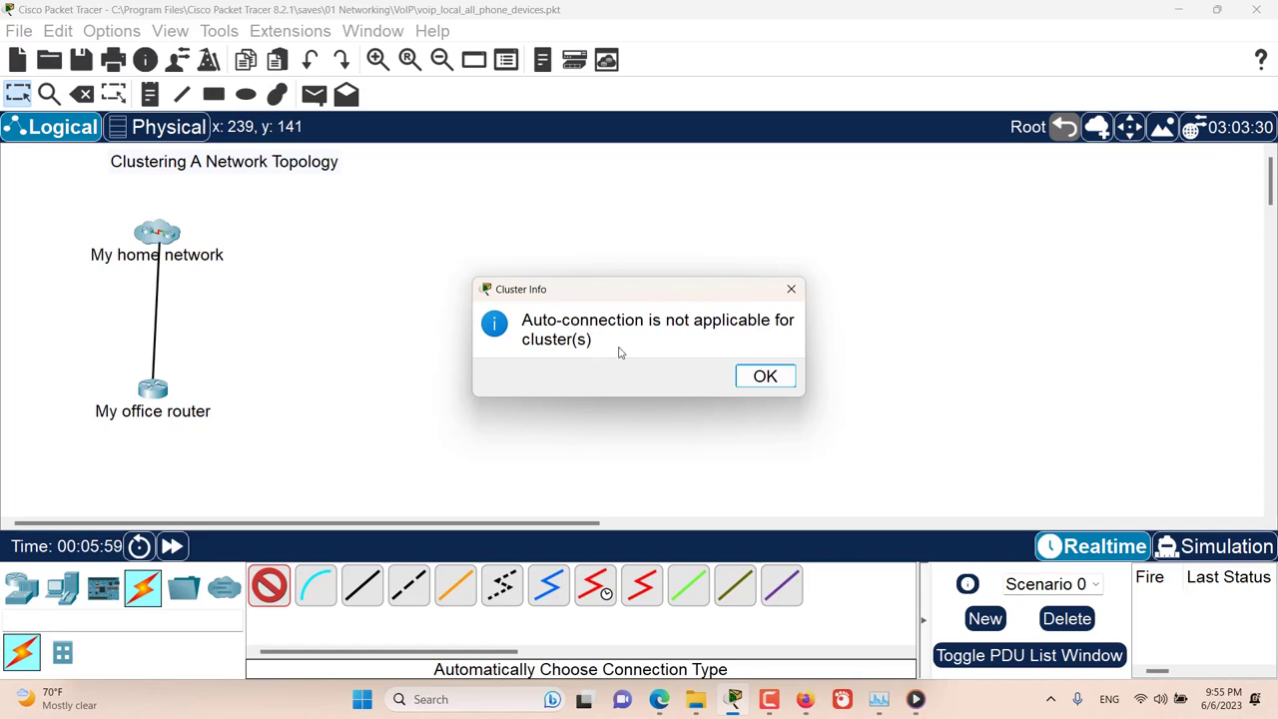
{"action": "left_click", "coordinate": [765, 375]}
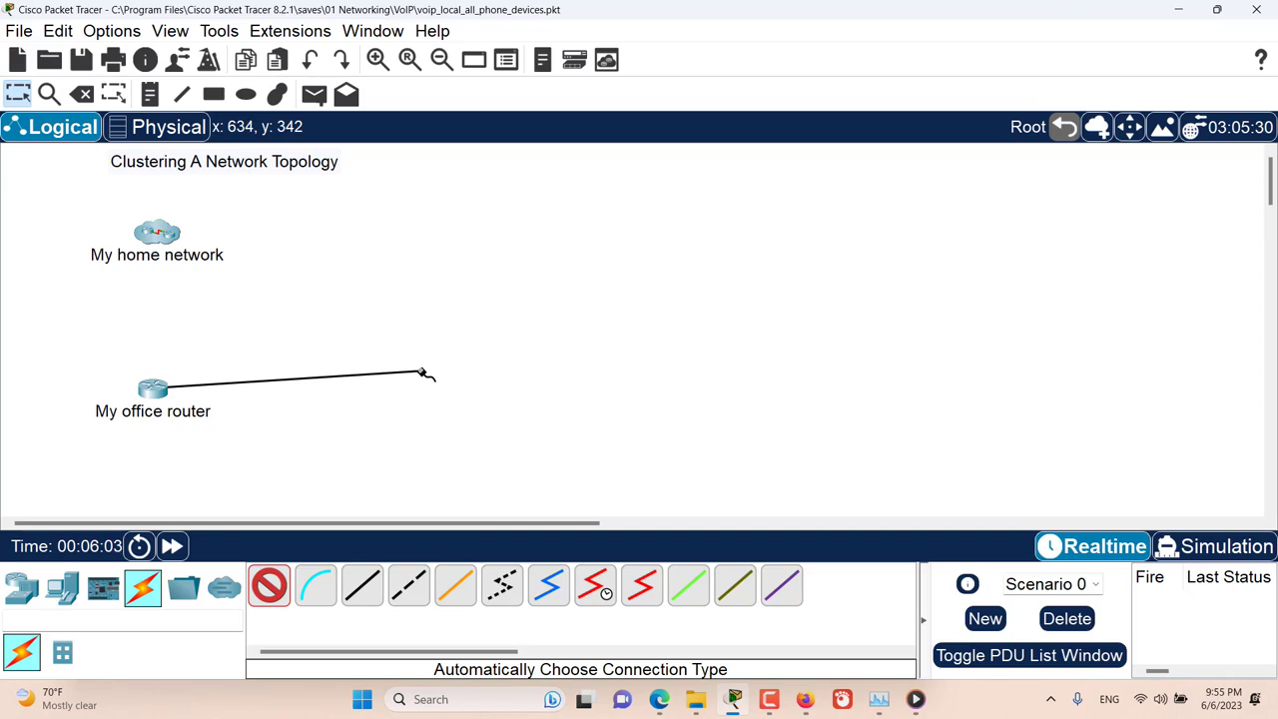
{"action": "key", "text": "Escape"}
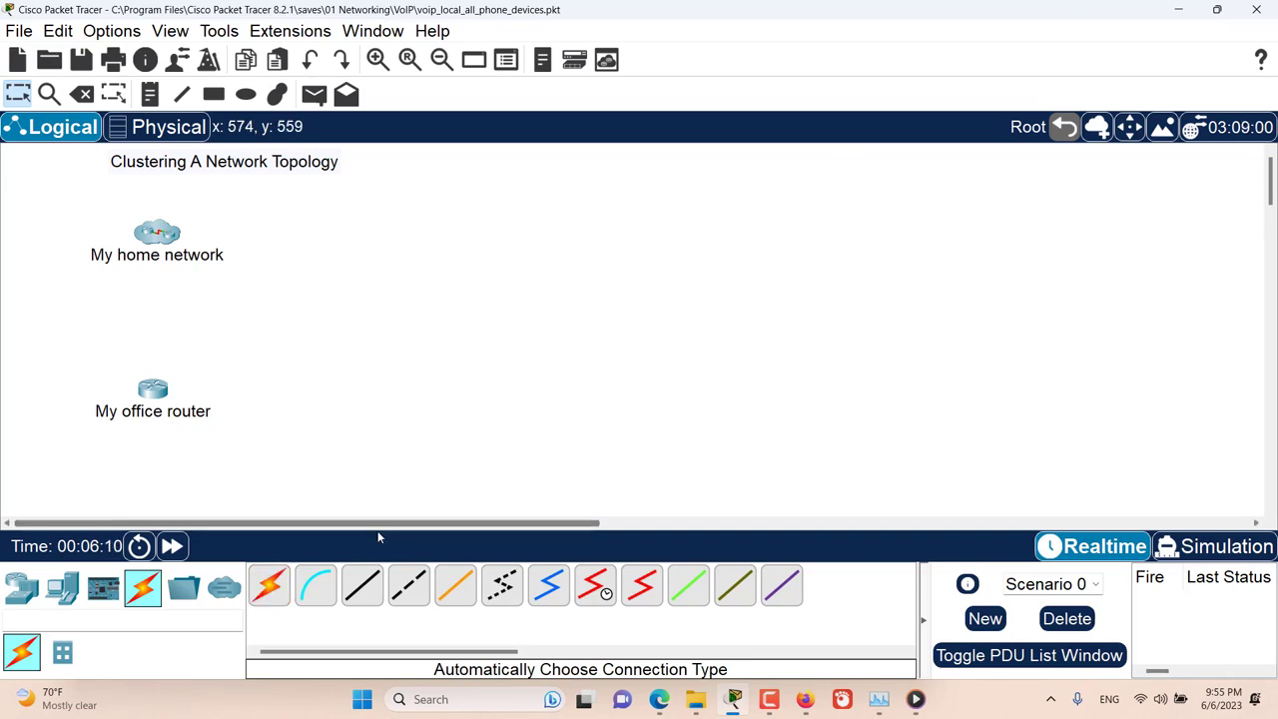
Step: Cable My office router's GigabitEthernet0/0/0 to Multilayer Switch0's FastEthernet0/6 with copper straight-through
{"action": "left_click", "coordinate": [365, 584]}
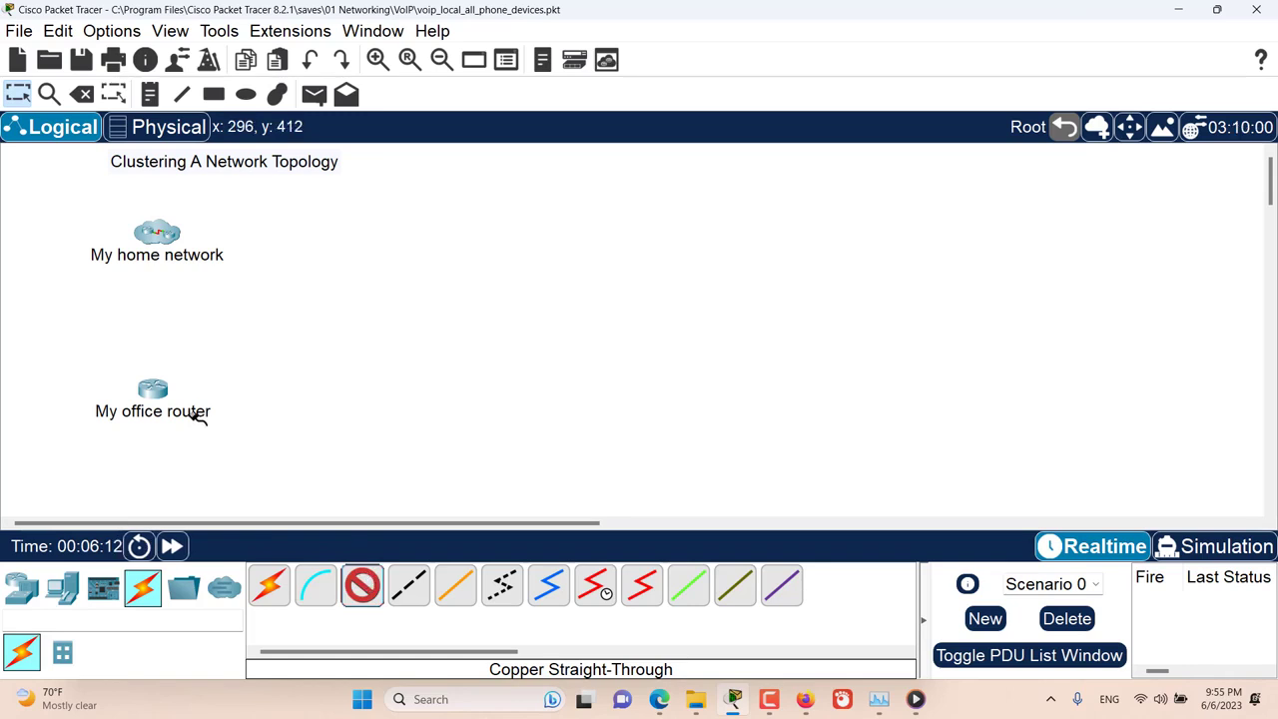
{"action": "left_click", "coordinate": [156, 390]}
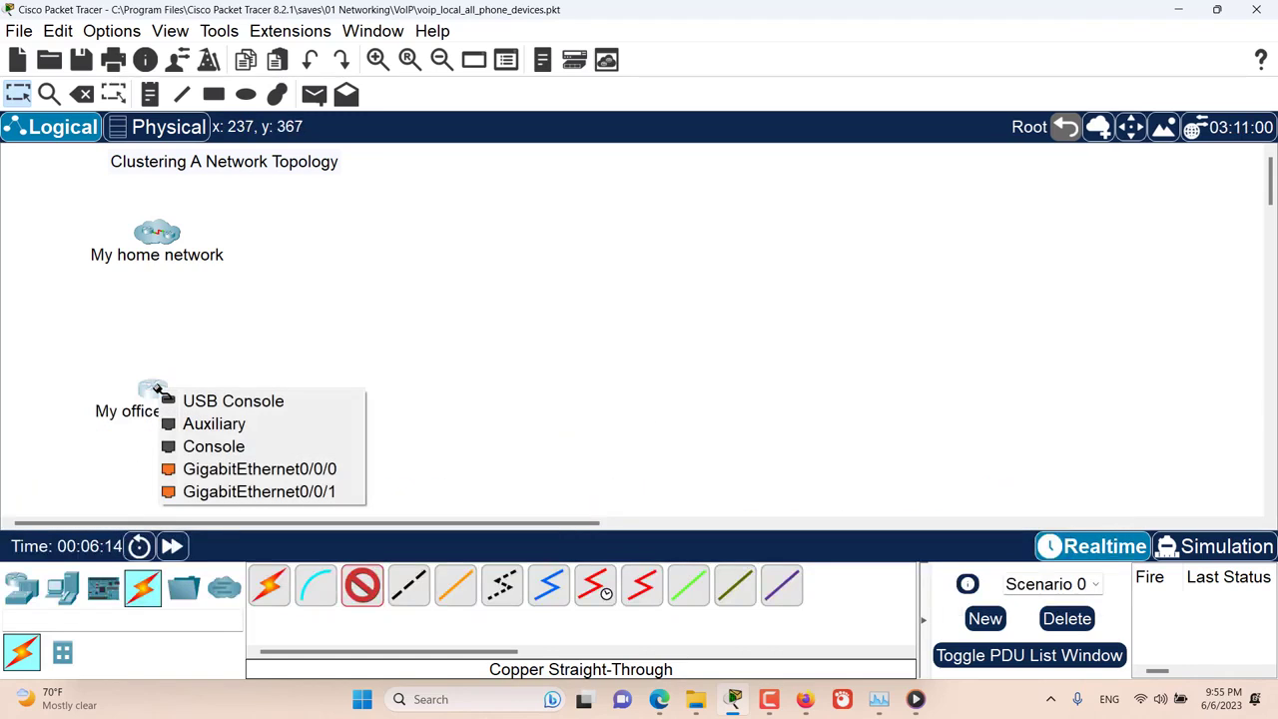
{"action": "left_click", "coordinate": [215, 468]}
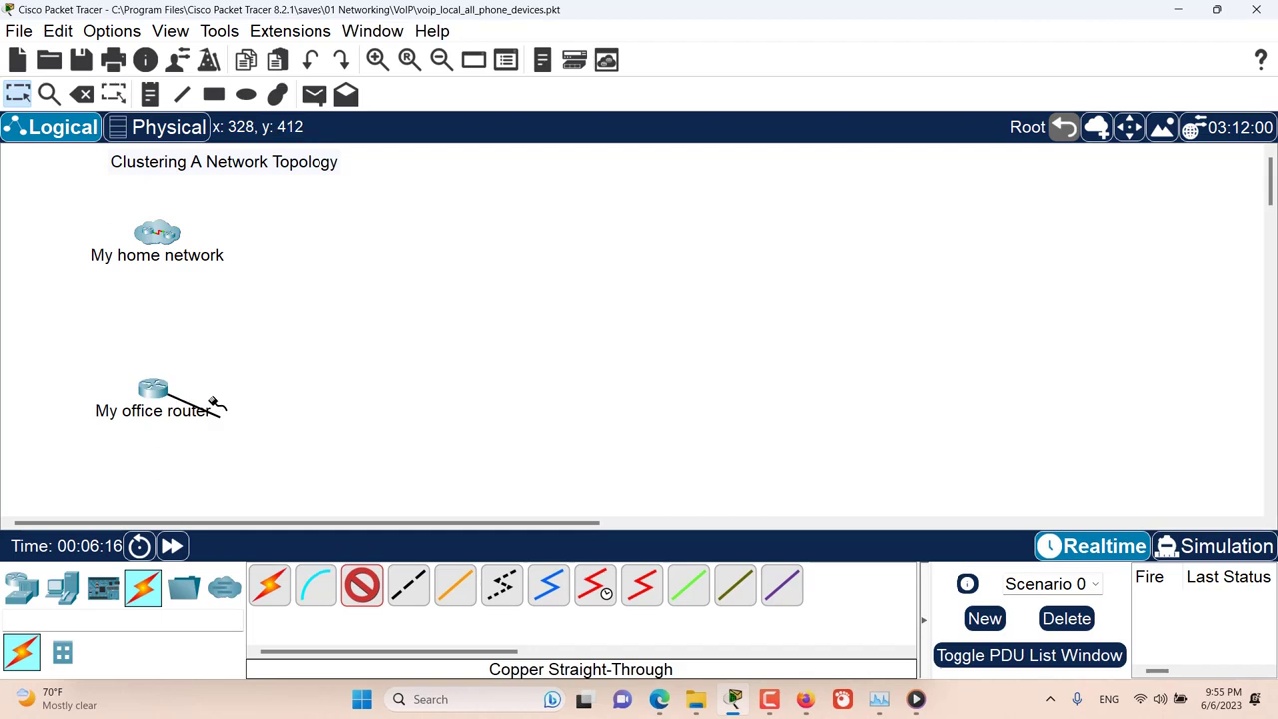
{"action": "left_click", "coordinate": [176, 245]}
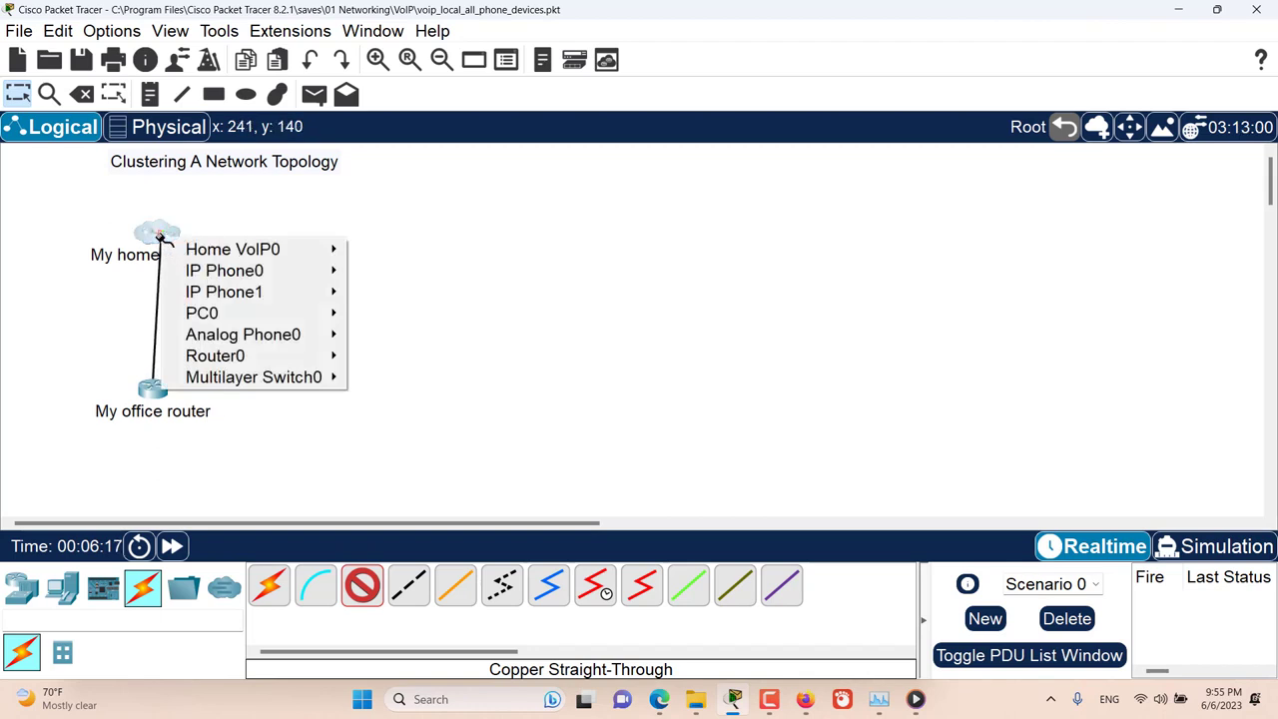
{"action": "mouse_move", "coordinate": [226, 252]}
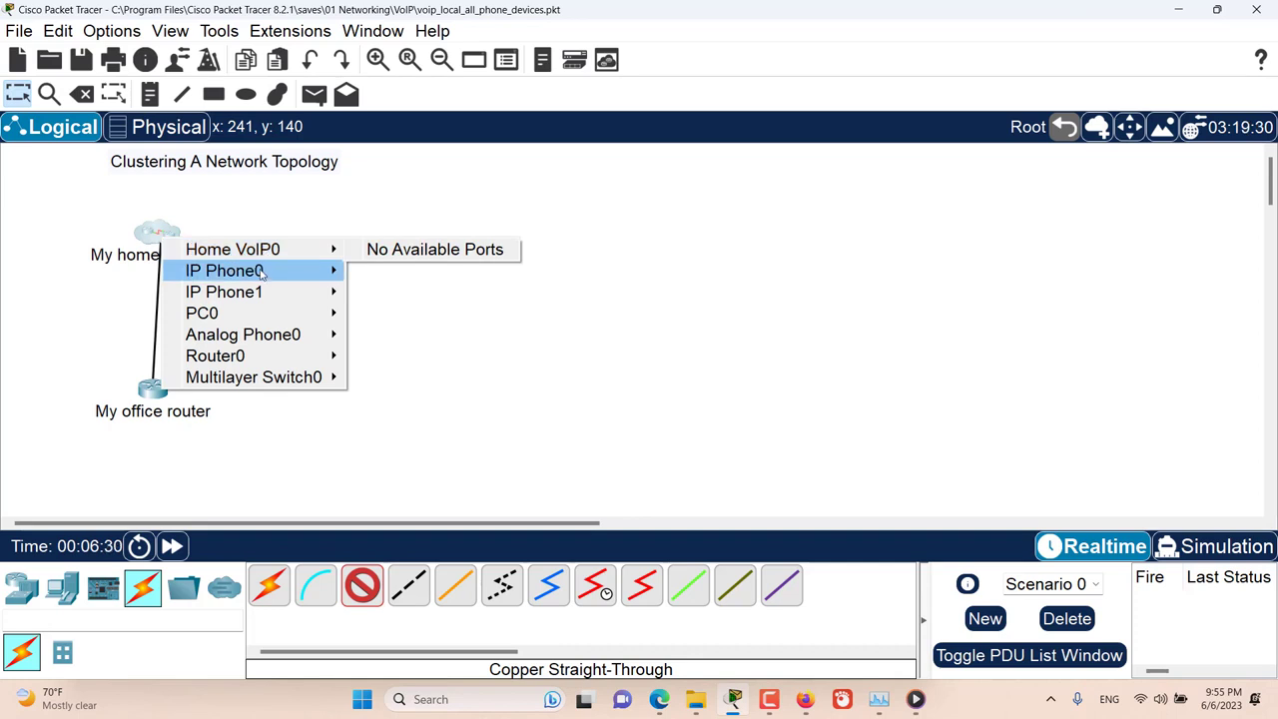
{"action": "mouse_move", "coordinate": [265, 383]}
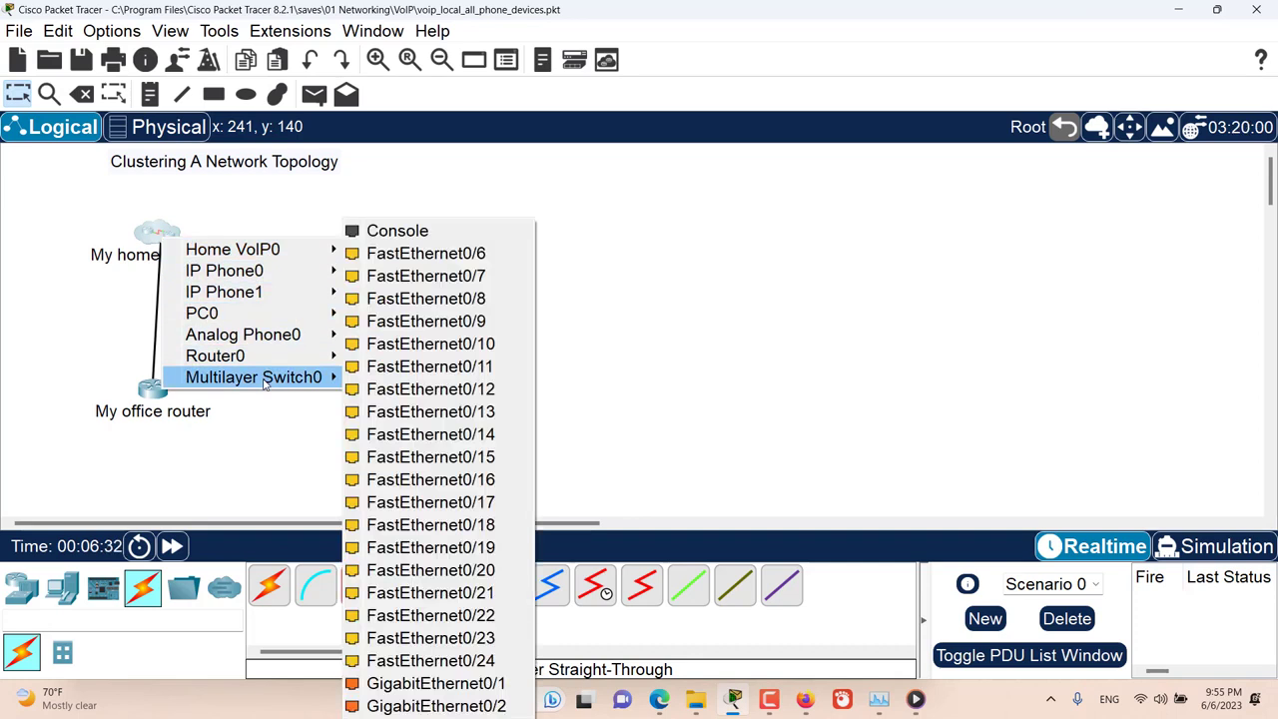
{"action": "left_click", "coordinate": [441, 257]}
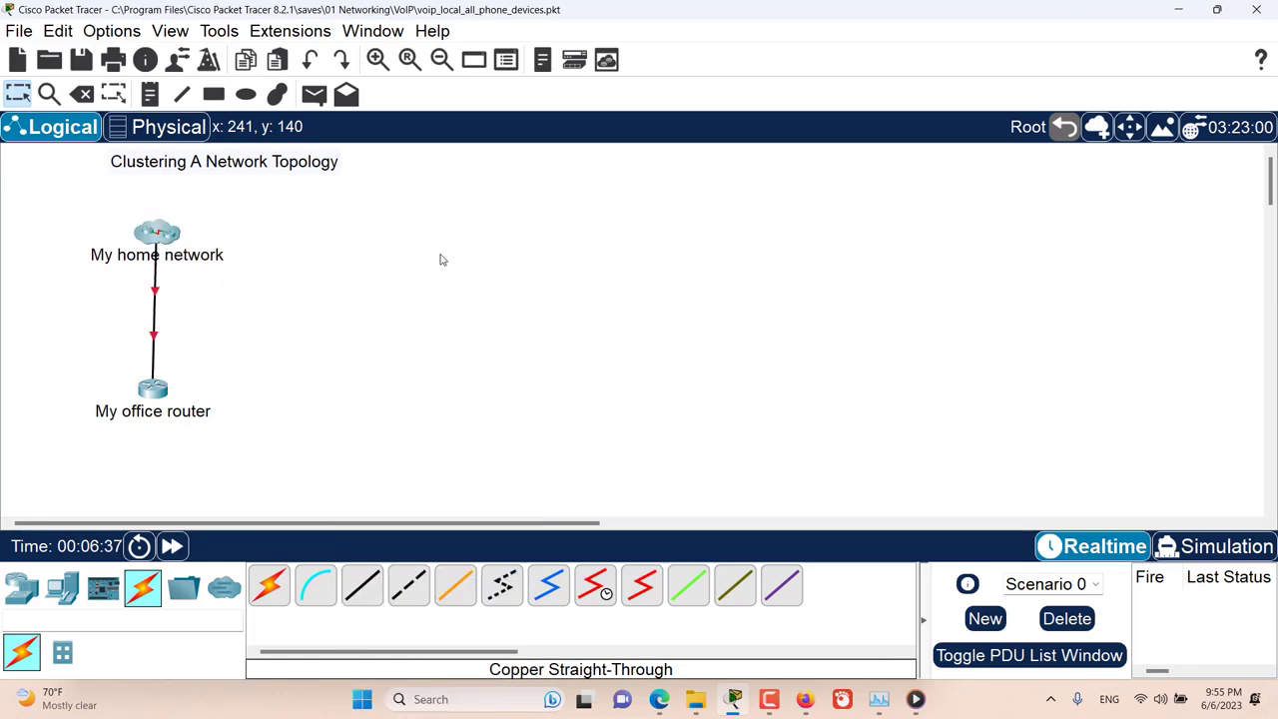
{"action": "left_click", "coordinate": [150, 236]}
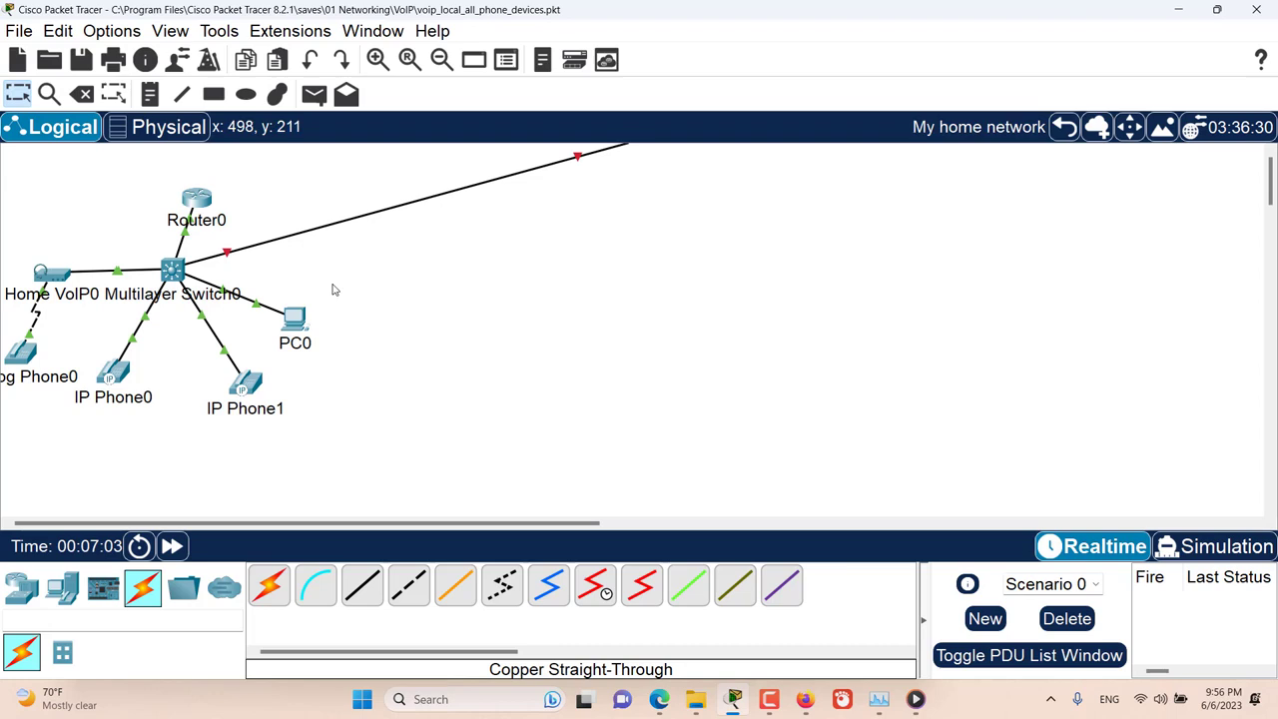
{"action": "left_click", "coordinate": [908, 126]}
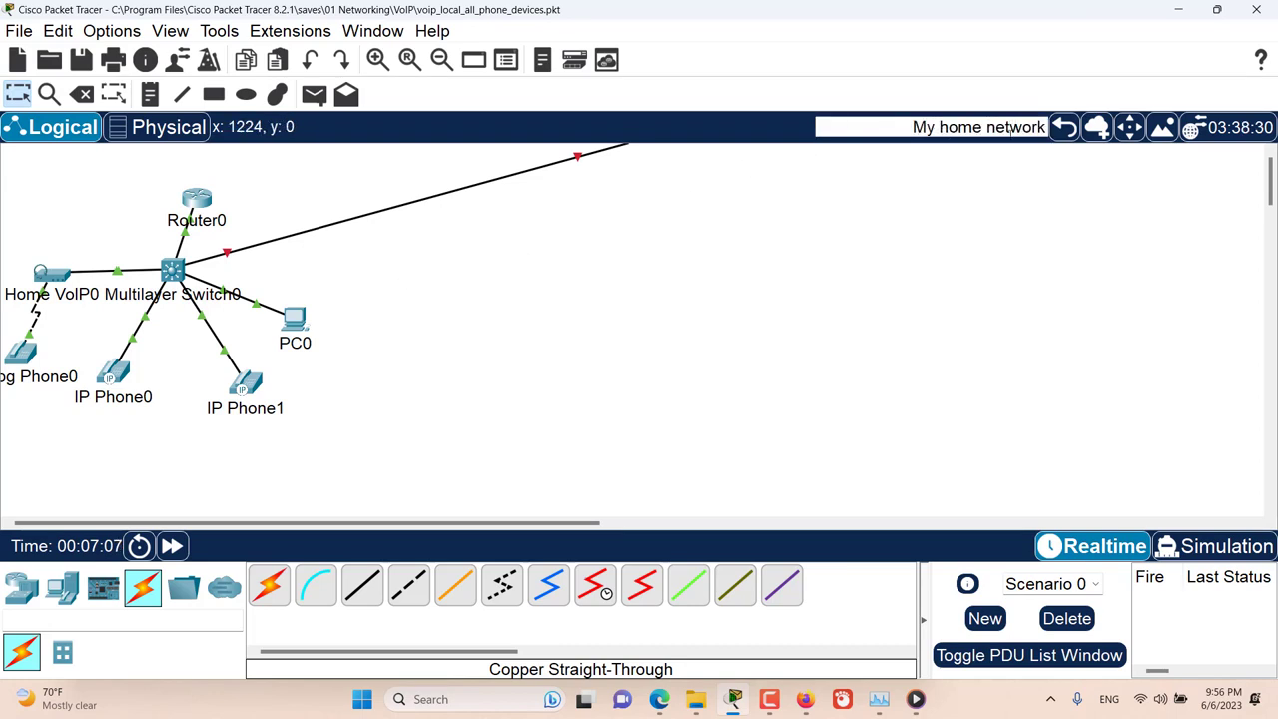
{"action": "key", "text": "Return"}
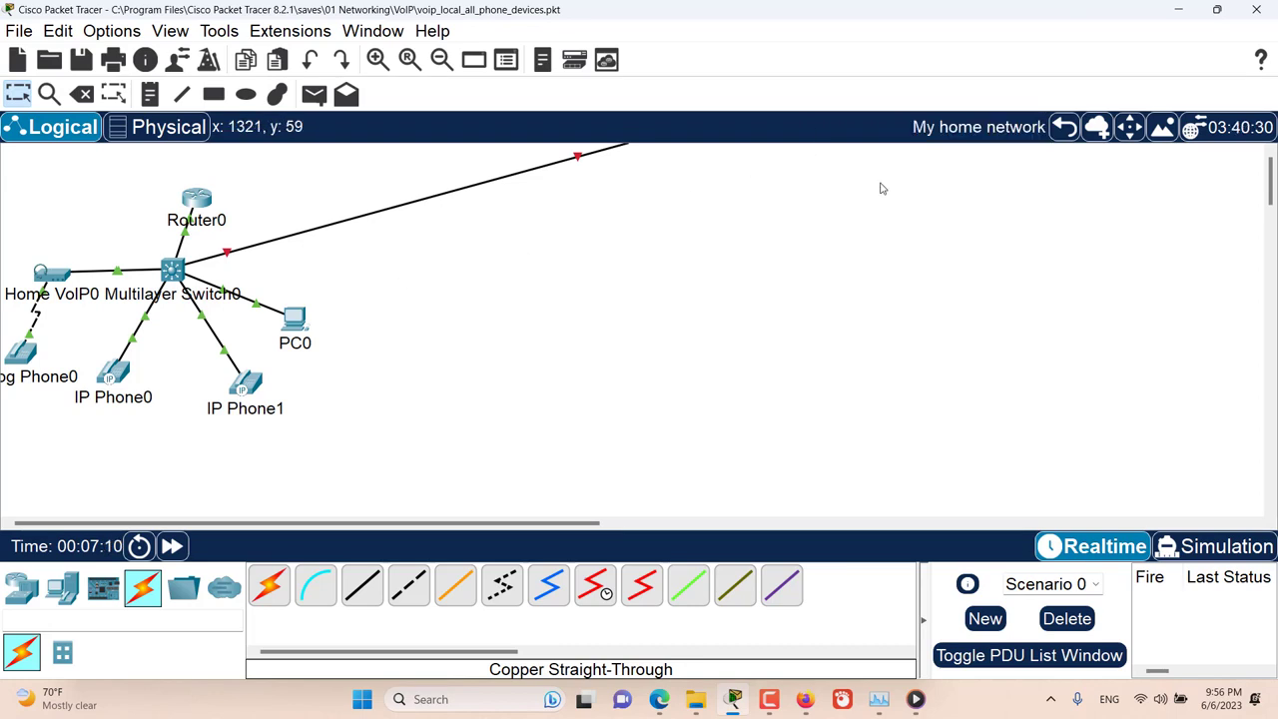
{"action": "left_click", "coordinate": [1065, 129]}
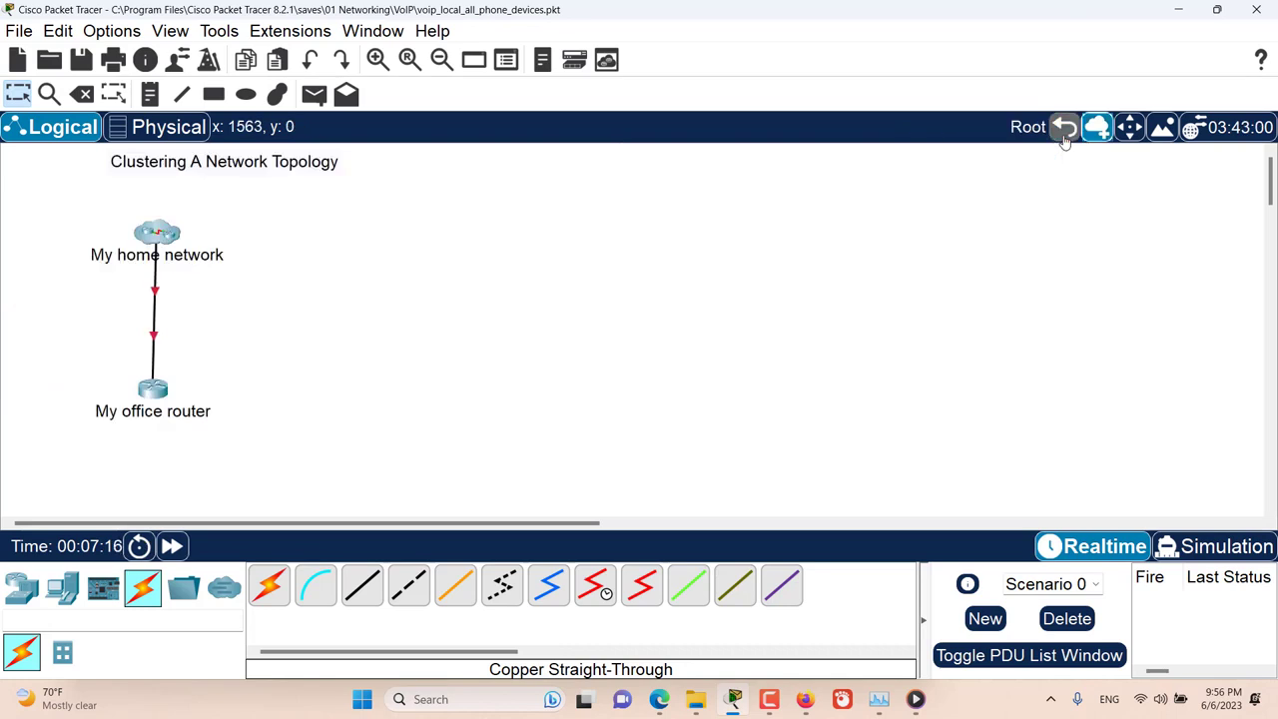
{"action": "mouse_move", "coordinate": [946, 130]}
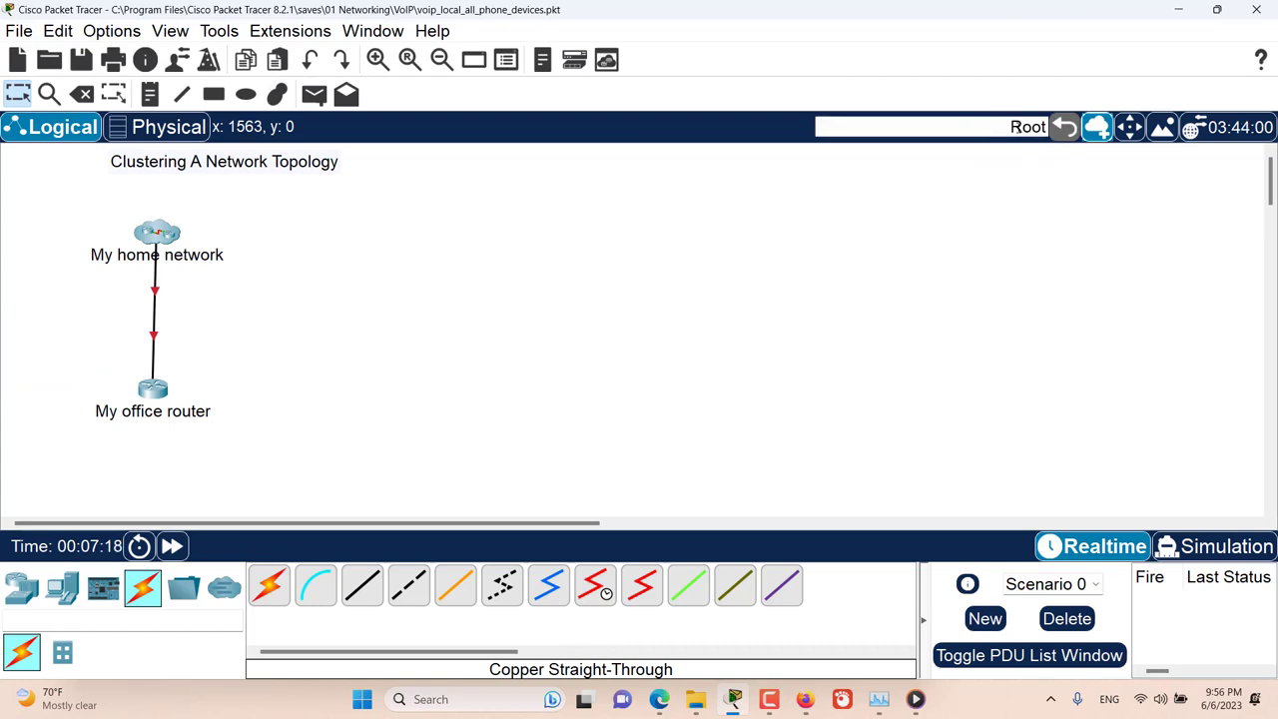
{"action": "double_click", "coordinate": [157, 236]}
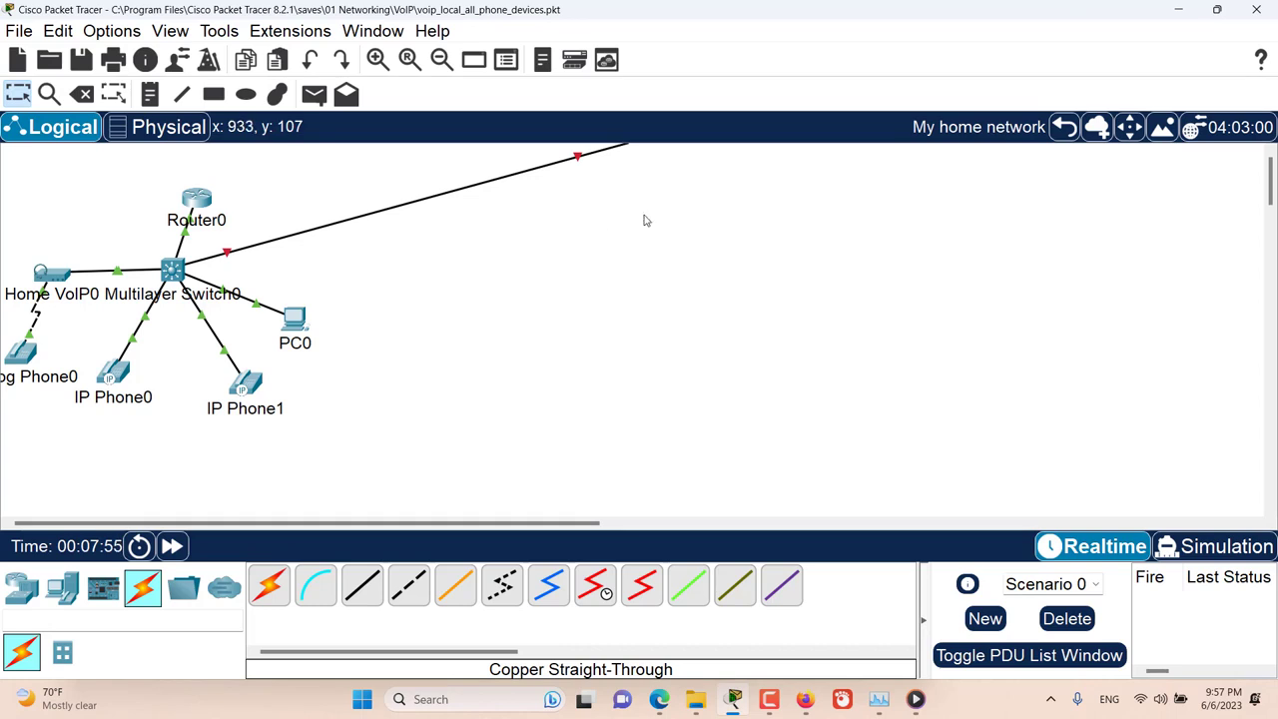
{"action": "left_click", "coordinate": [1064, 127]}
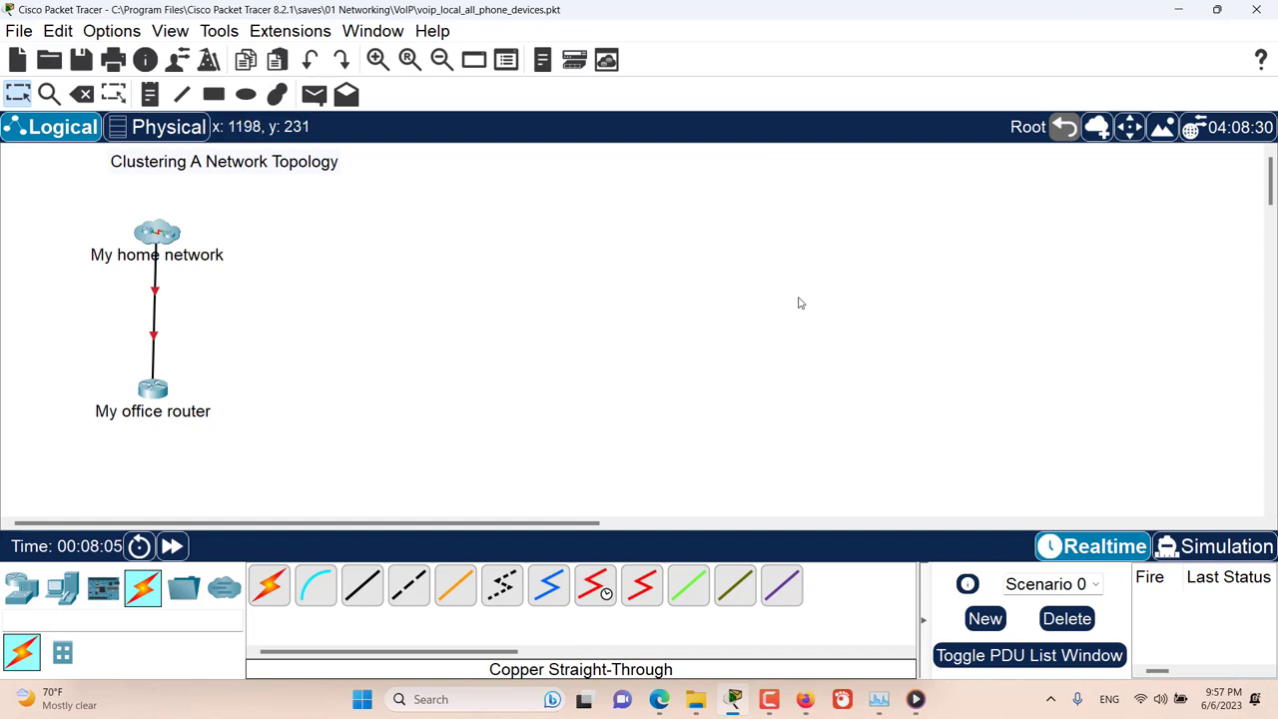
Step: Move My office router into My home network and place it right of the switch
{"action": "left_click", "coordinate": [1135, 131]}
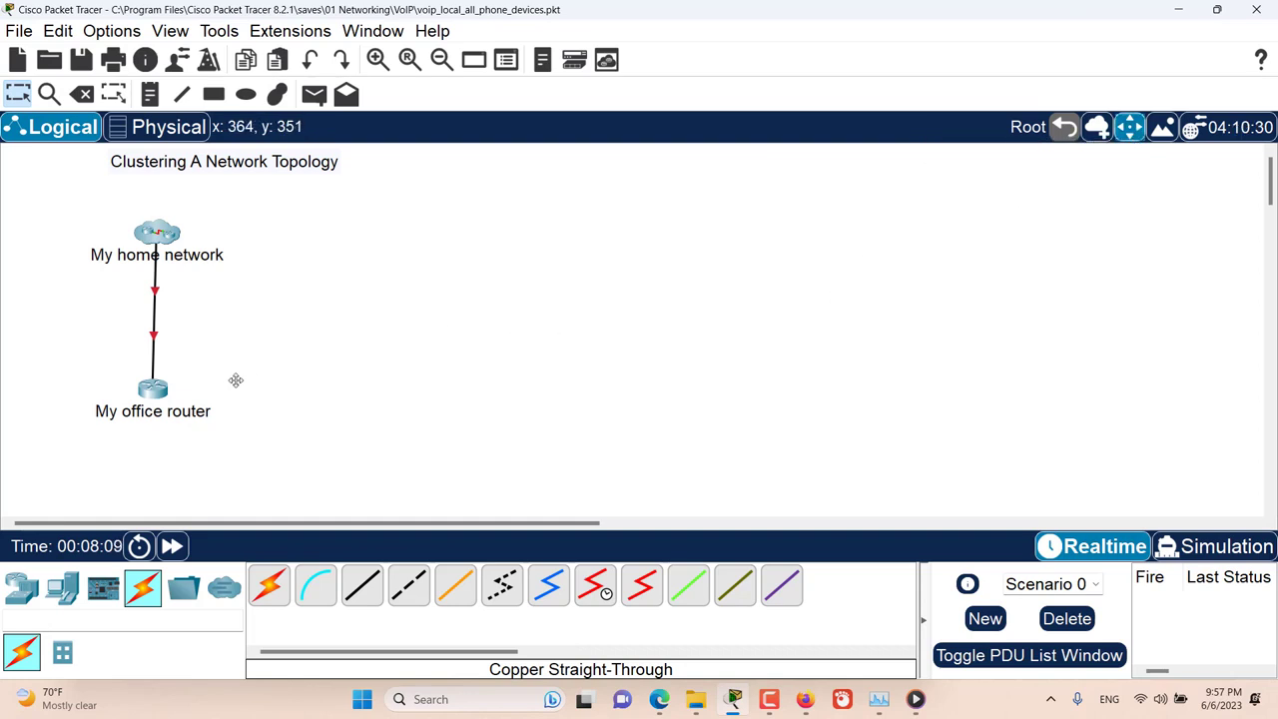
{"action": "left_click", "coordinate": [152, 392]}
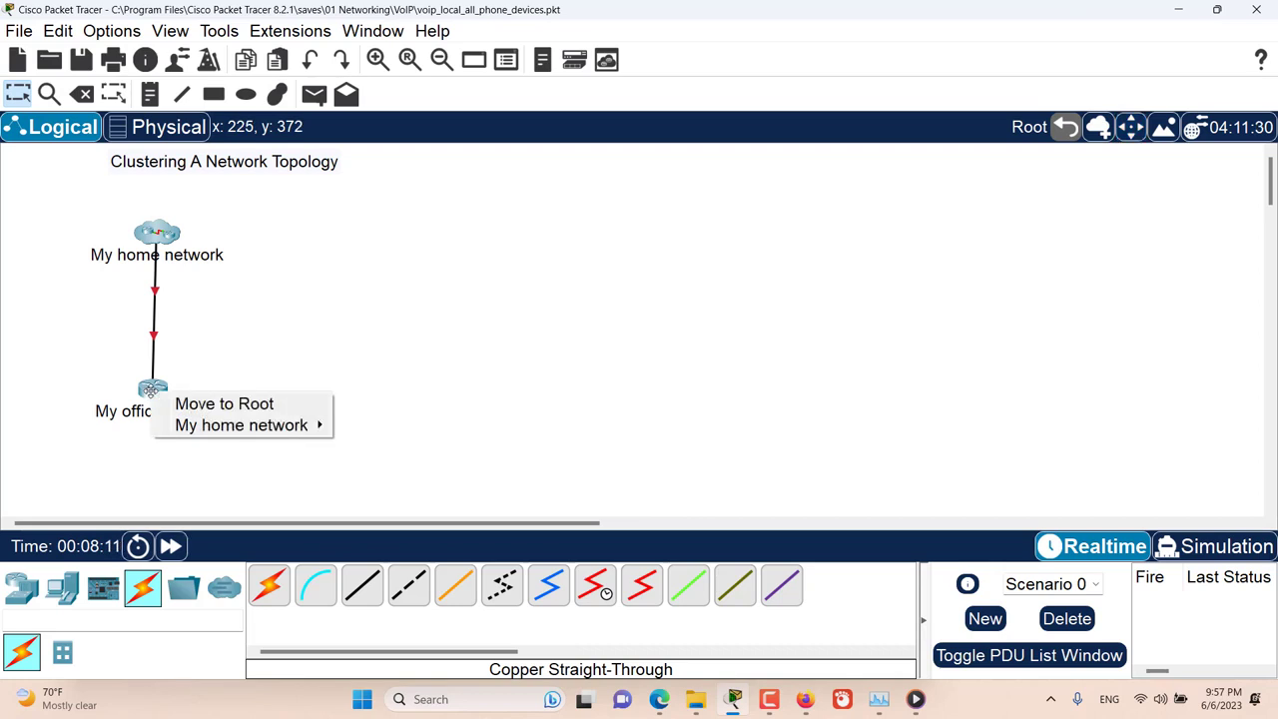
{"action": "mouse_move", "coordinate": [241, 426]}
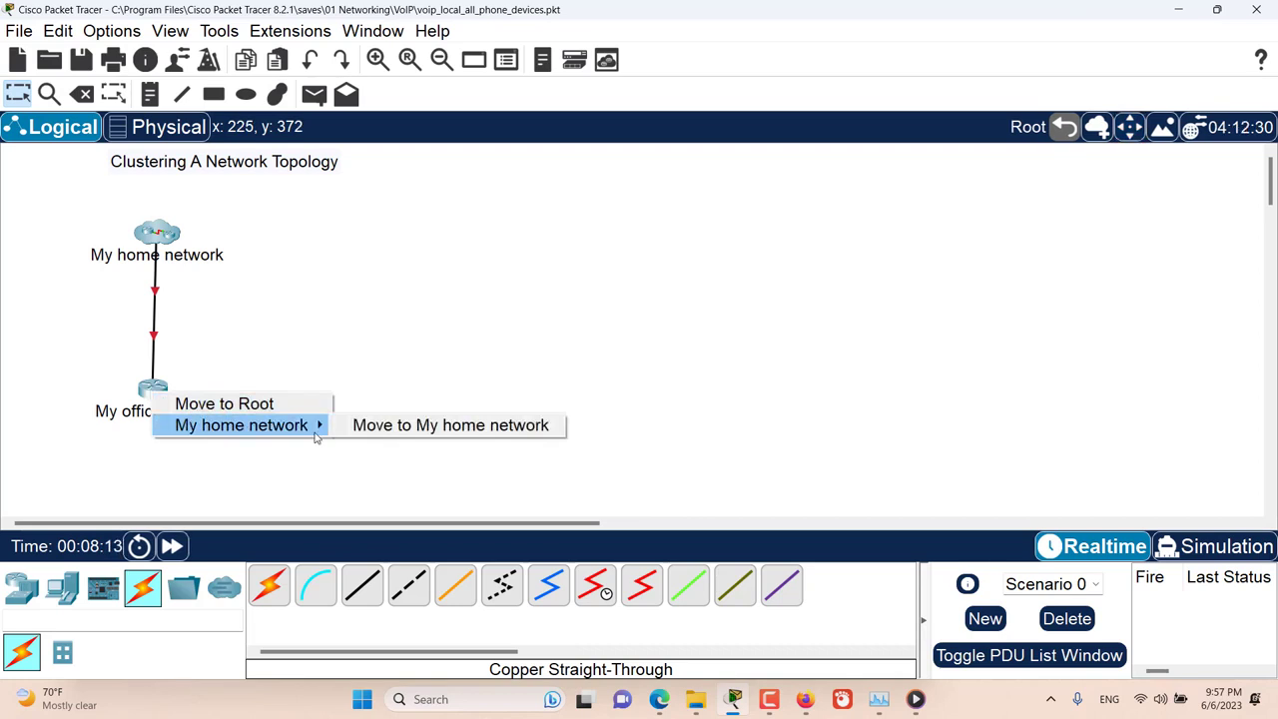
{"action": "left_click", "coordinate": [408, 429]}
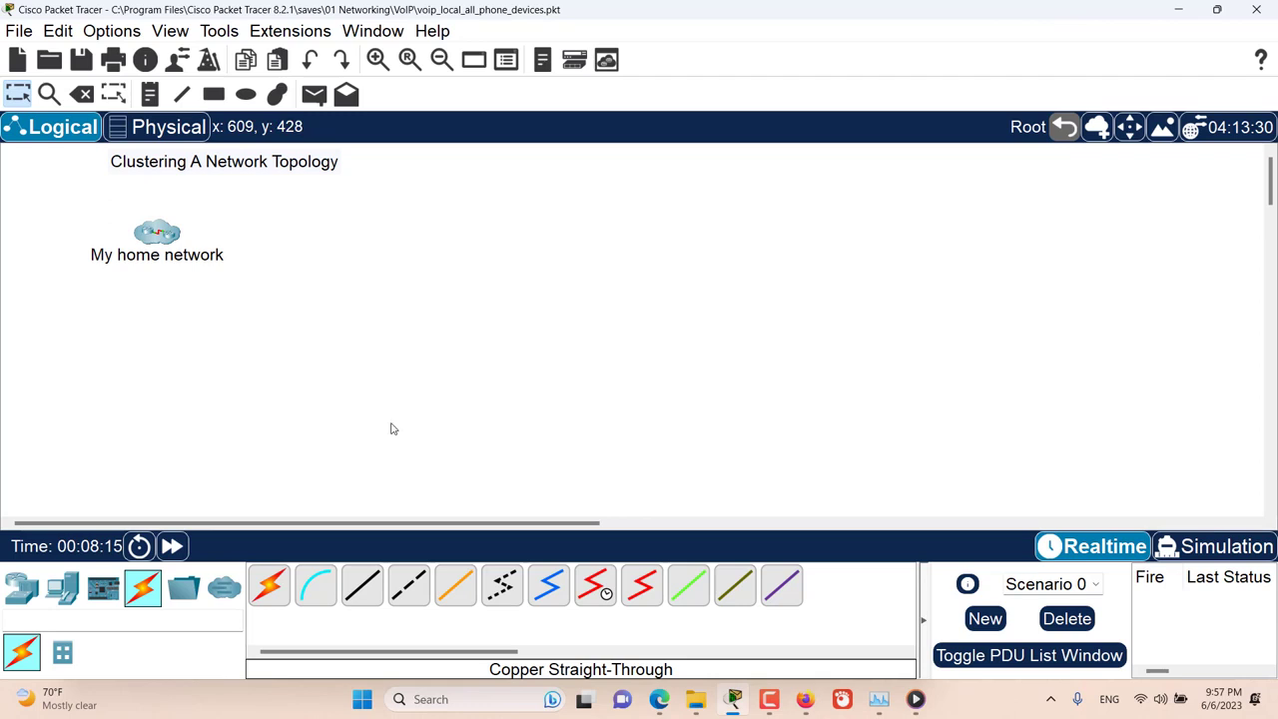
{"action": "double_click", "coordinate": [158, 237]}
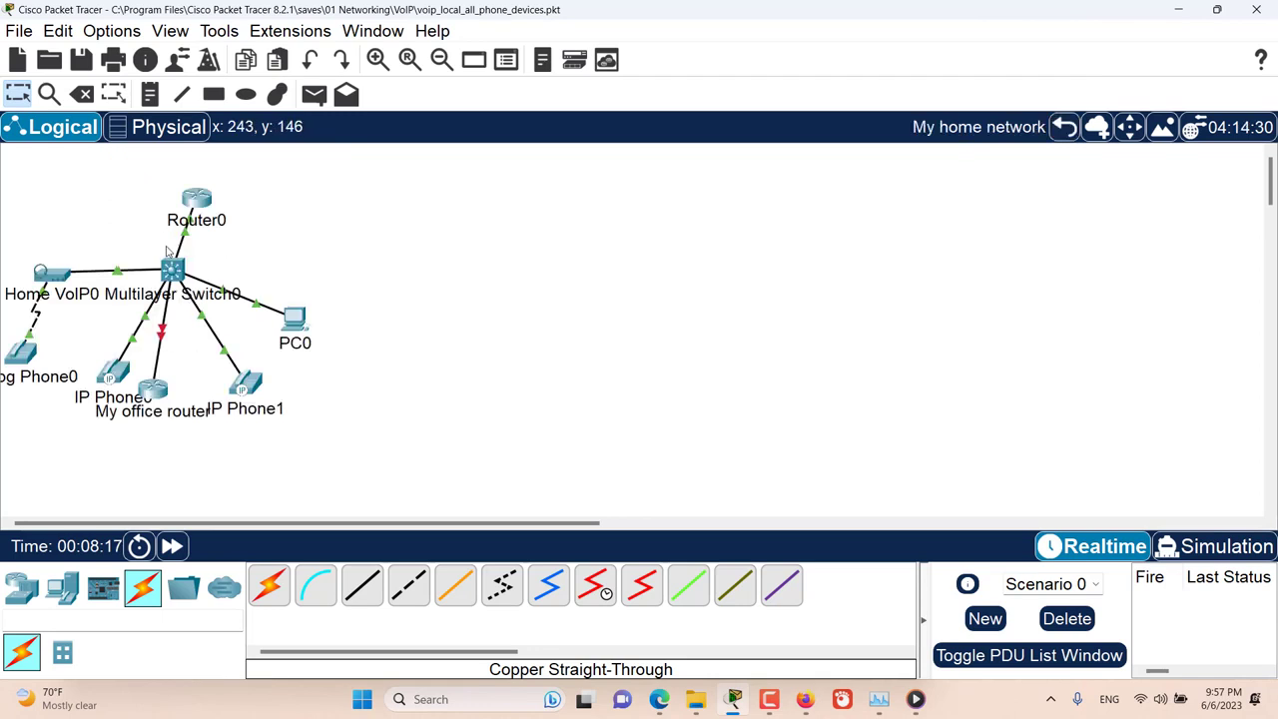
{"action": "left_click_drag", "start_coordinate": [155, 392], "coordinate": [658, 235]}
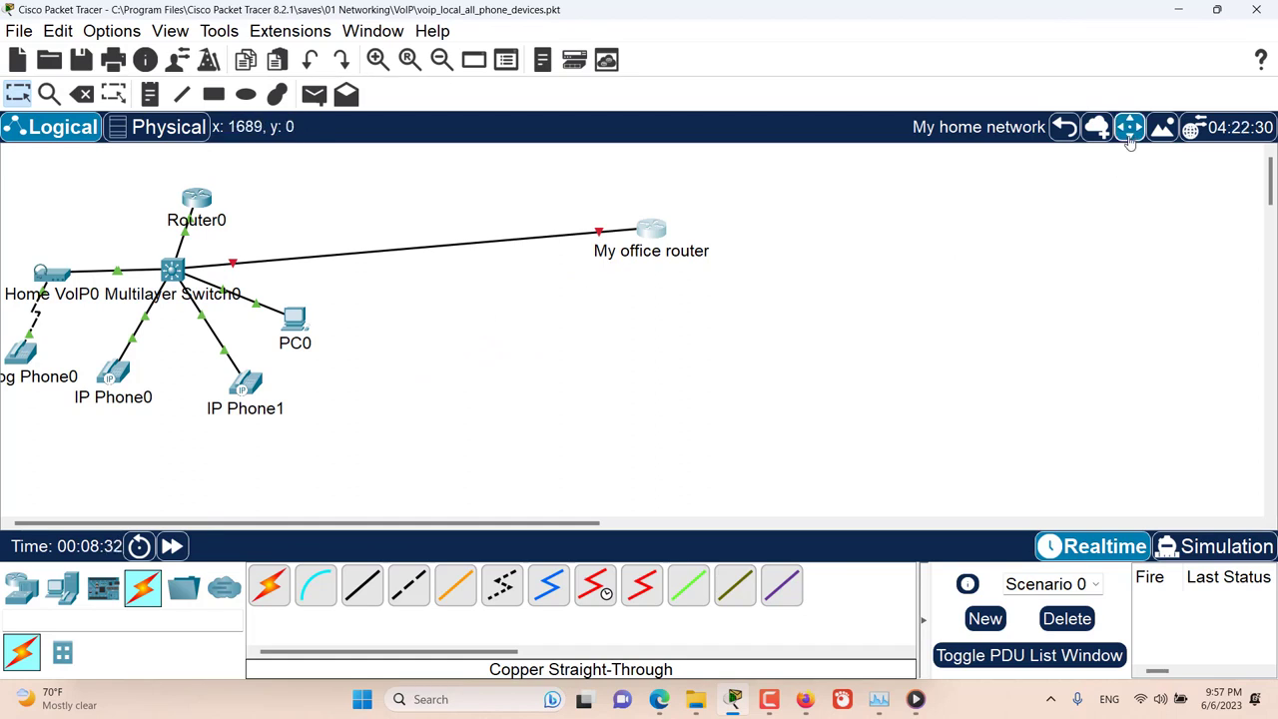
Step: Move My office router back to root level and return to the Root view
{"action": "left_click", "coordinate": [1129, 132]}
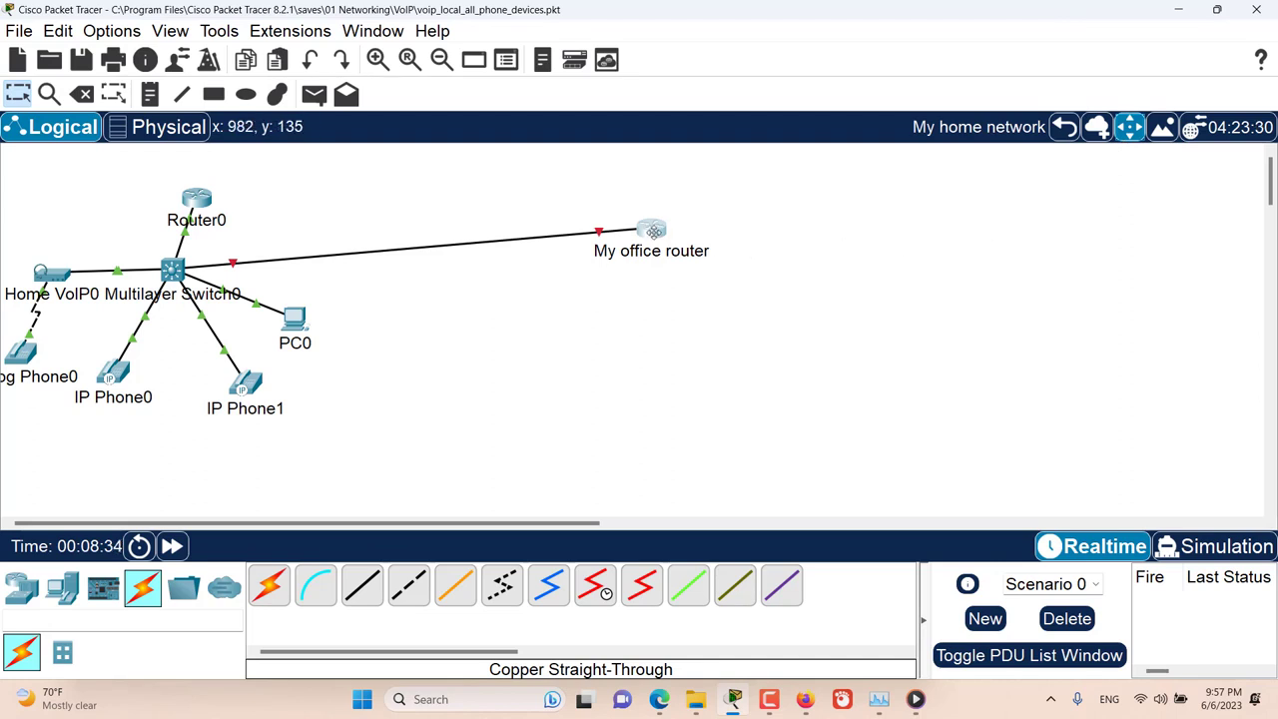
{"action": "left_click", "coordinate": [654, 231]}
{"action": "left_click", "coordinate": [696, 246]}
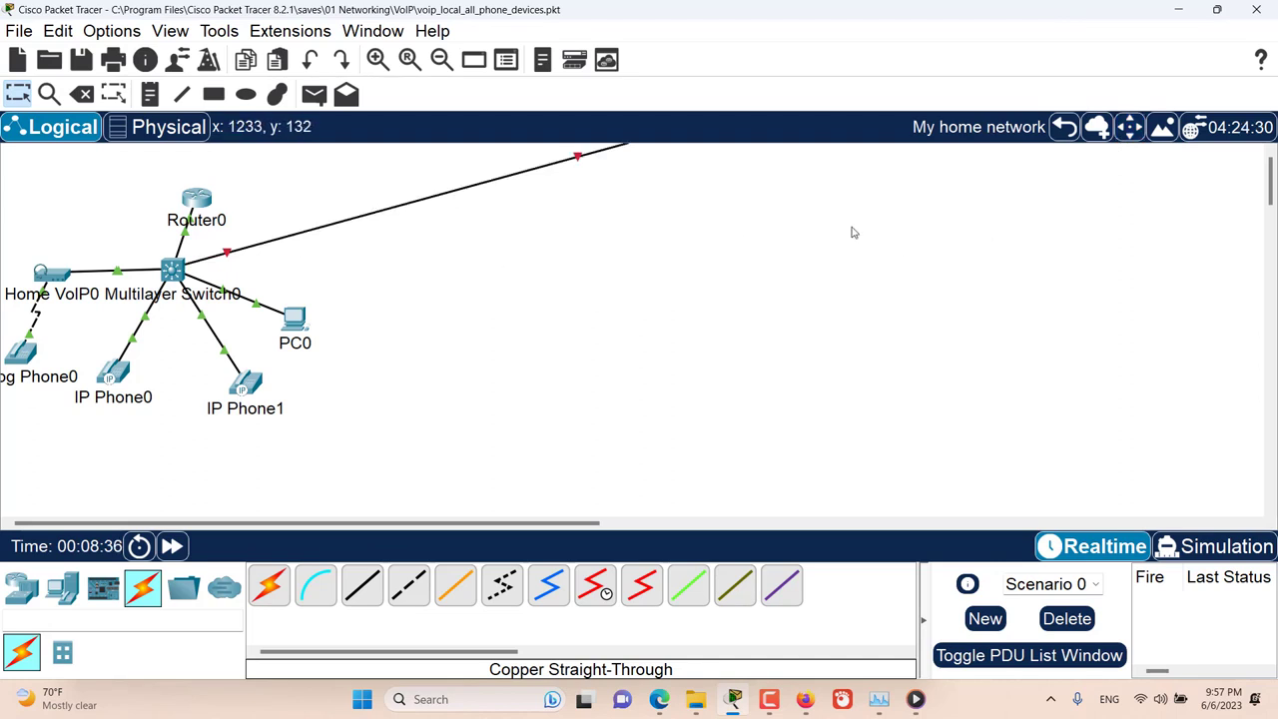
{"action": "left_click", "coordinate": [1064, 128]}
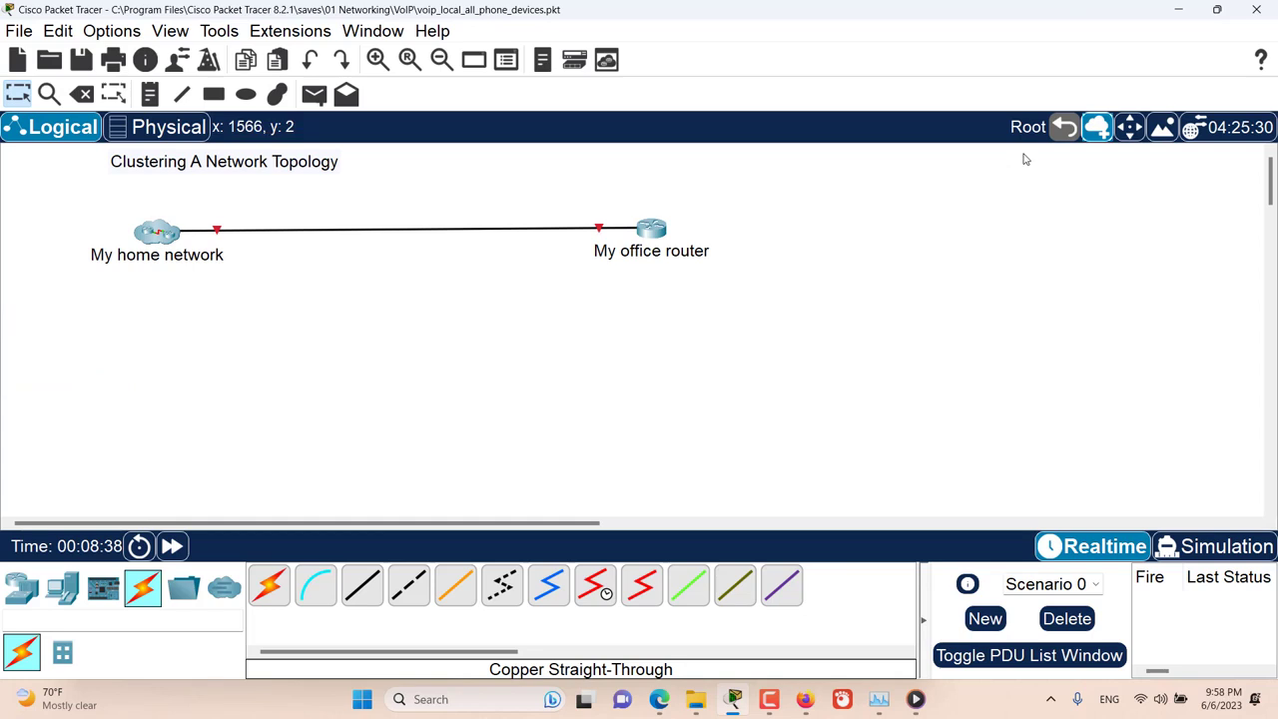
{"action": "left_click_drag", "start_coordinate": [799, 200], "coordinate": [491, 312]}
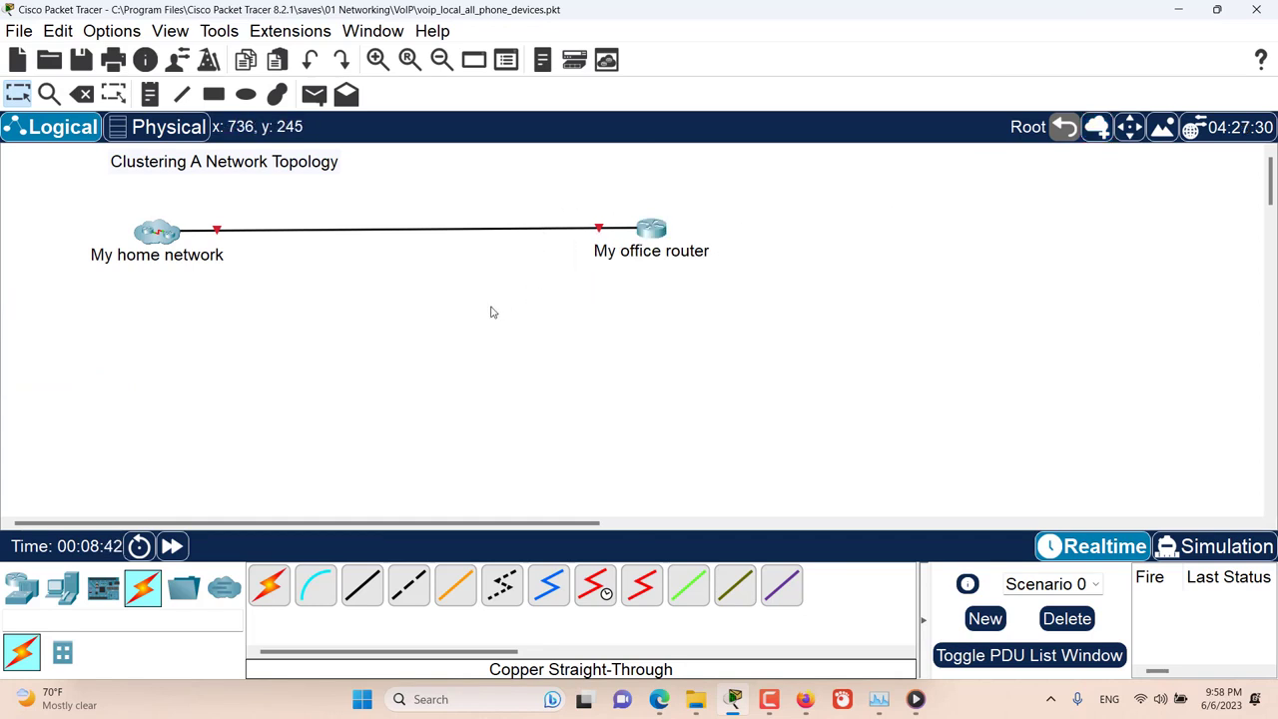